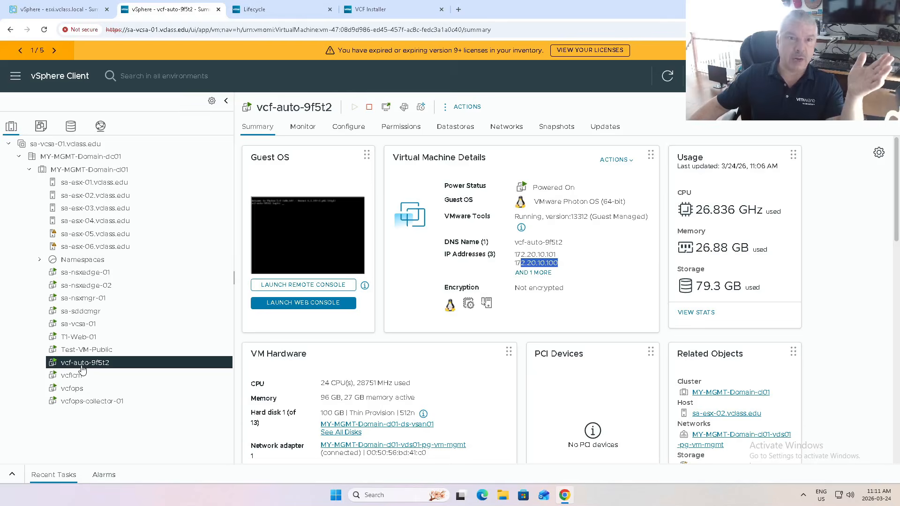
Switch to the VCF Operations Lifecycle page, open the VCF Management SFTP settings and set the host to 172.20.10.30.
{"action": "left_click", "coordinate": [264, 13]}
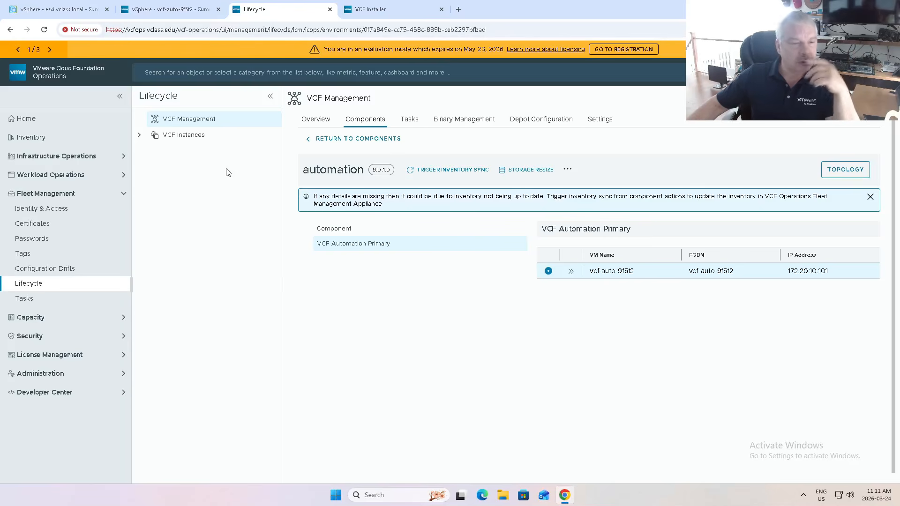
{"action": "left_click", "coordinate": [594, 121]}
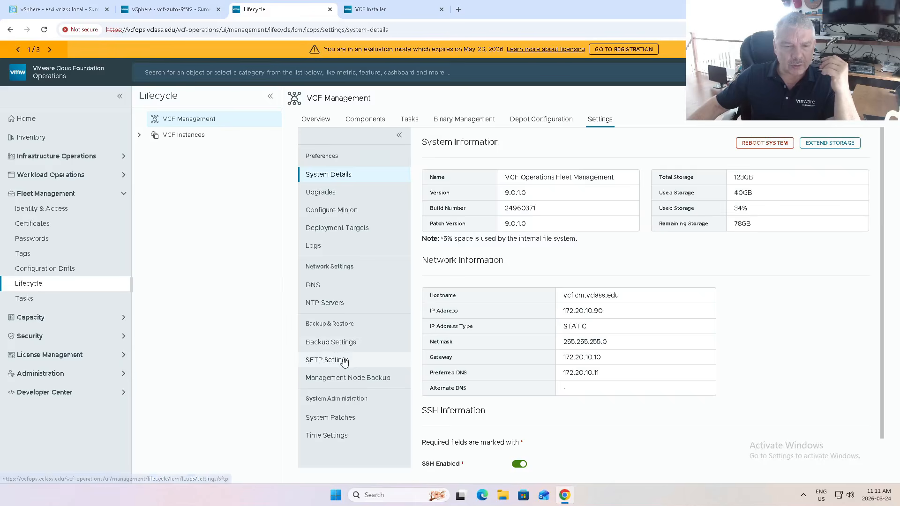
{"action": "left_click", "coordinate": [345, 361]}
{"action": "left_click", "coordinate": [551, 171]}
{"action": "left_click", "coordinate": [568, 192]}
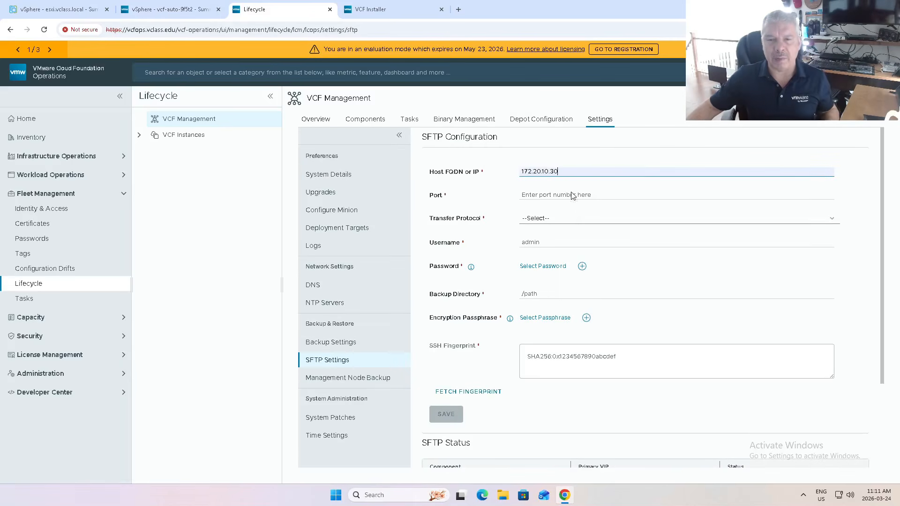
Set the SFTP port to 22, the transfer protocol to SFTP and the username to vmware.
{"action": "left_click", "coordinate": [567, 195]}
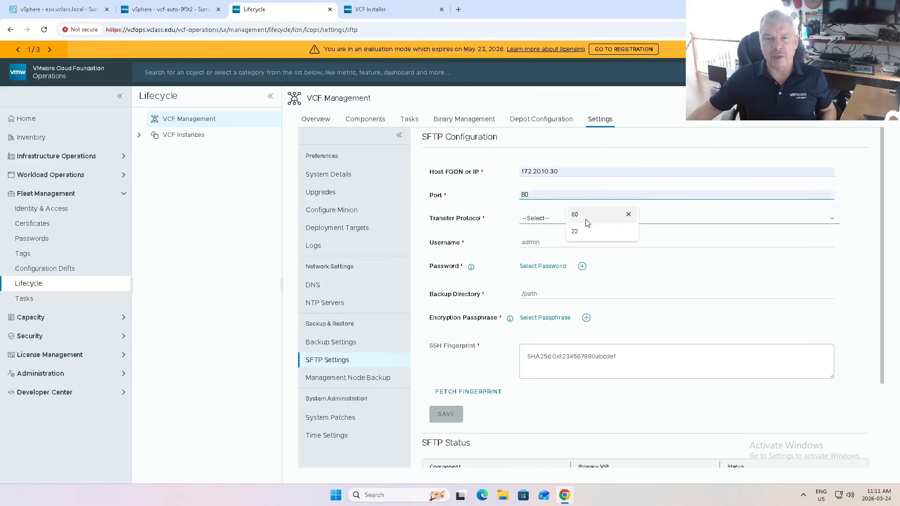
{"action": "left_click", "coordinate": [587, 231]}
{"action": "left_click", "coordinate": [549, 219]}
{"action": "left_click", "coordinate": [551, 241]}
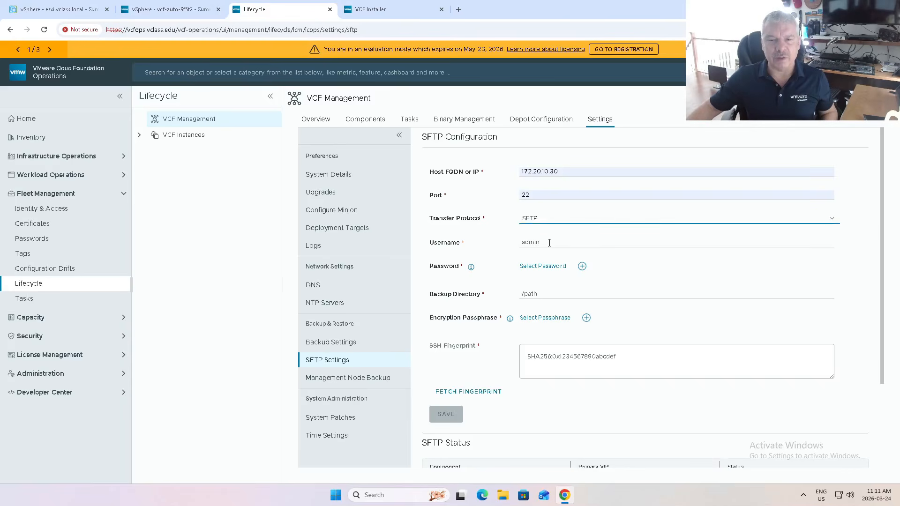
{"action": "left_click", "coordinate": [549, 242]}
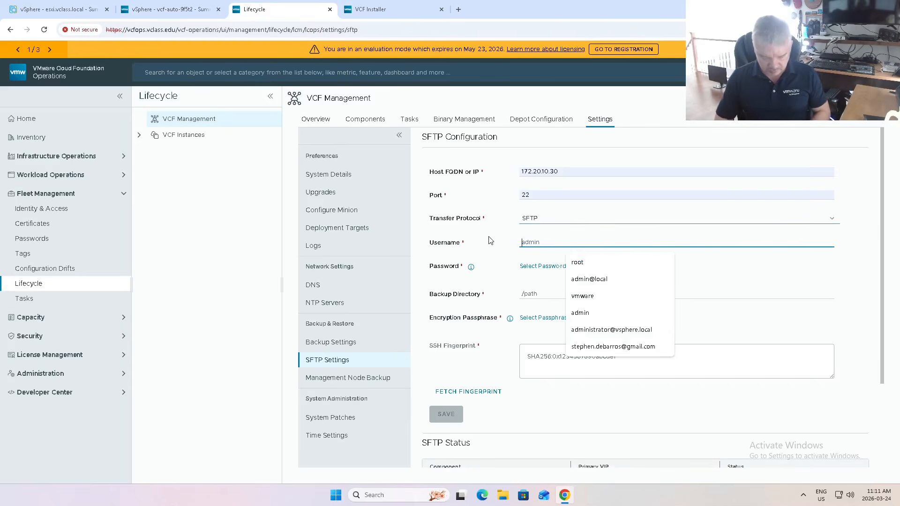
{"action": "type", "text": "vmware"}
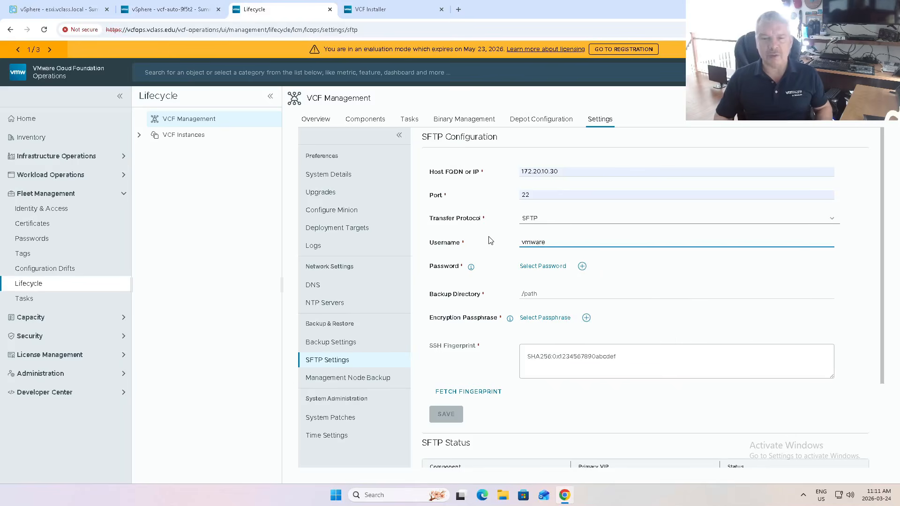
Begin adding a new stored password for the SFTP configuration with the alias sftp.vclass.edu.
{"action": "left_click", "coordinate": [555, 267]}
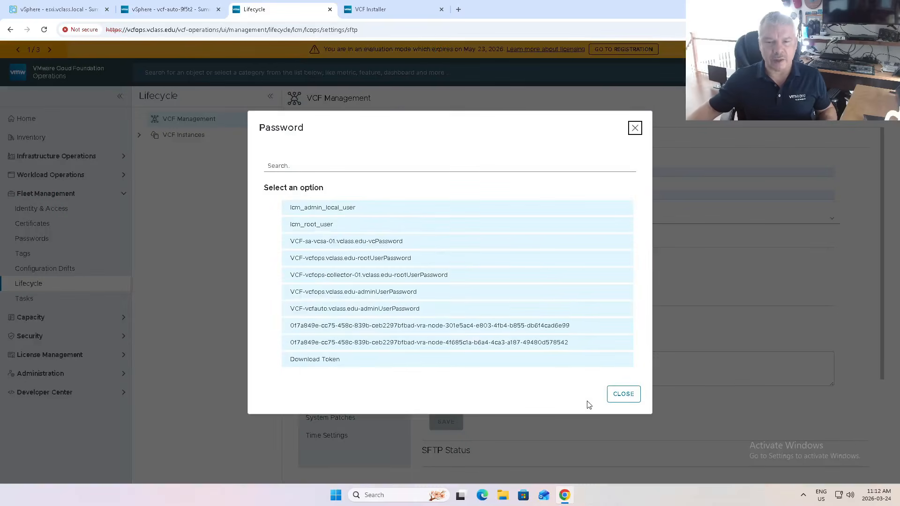
{"action": "left_click", "coordinate": [623, 394]}
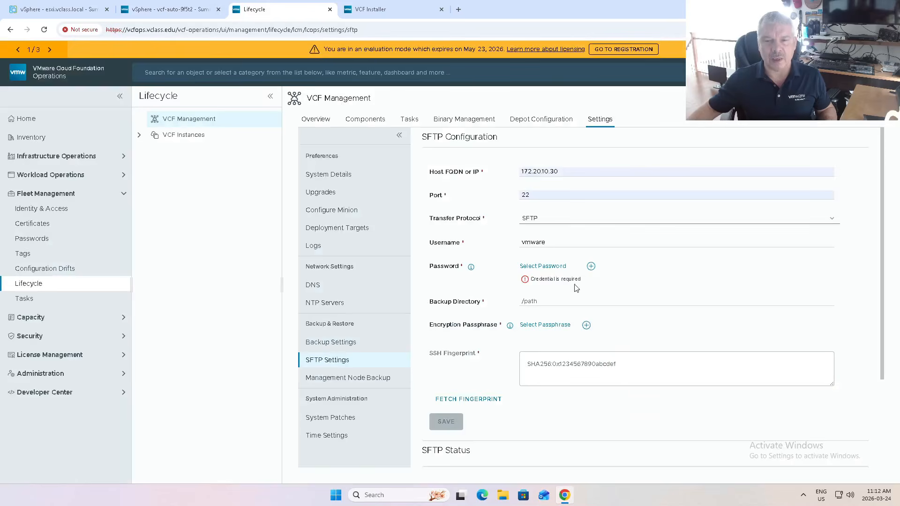
{"action": "left_click", "coordinate": [591, 268]}
{"action": "left_click", "coordinate": [350, 223]}
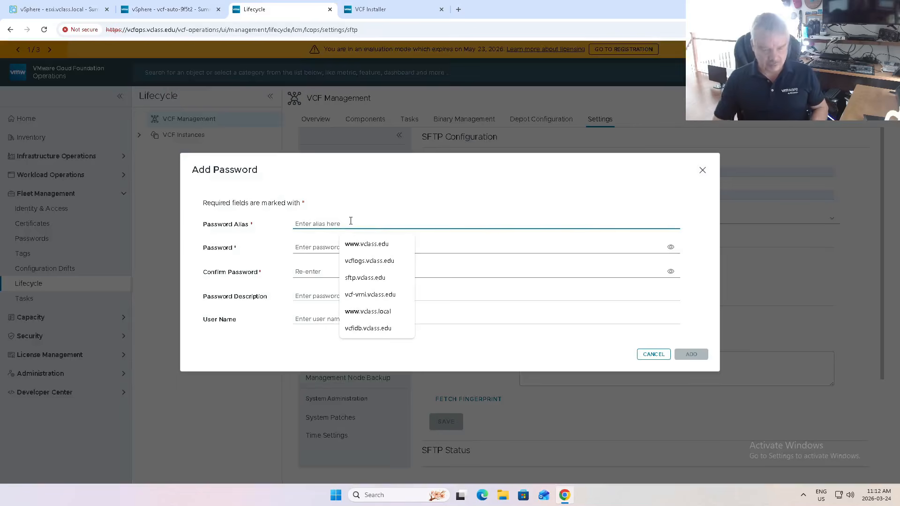
{"action": "type", "text": "s"}
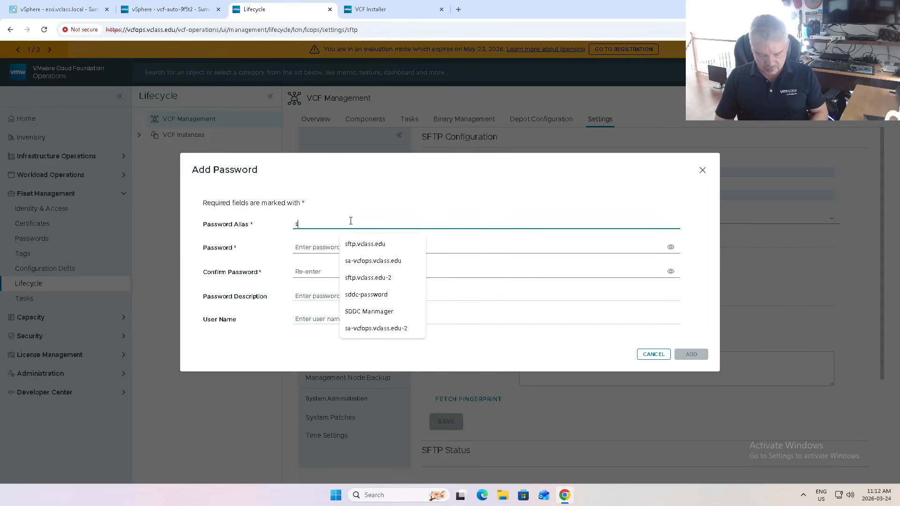
{"action": "type", "text": "ftp.vclass.edu"}
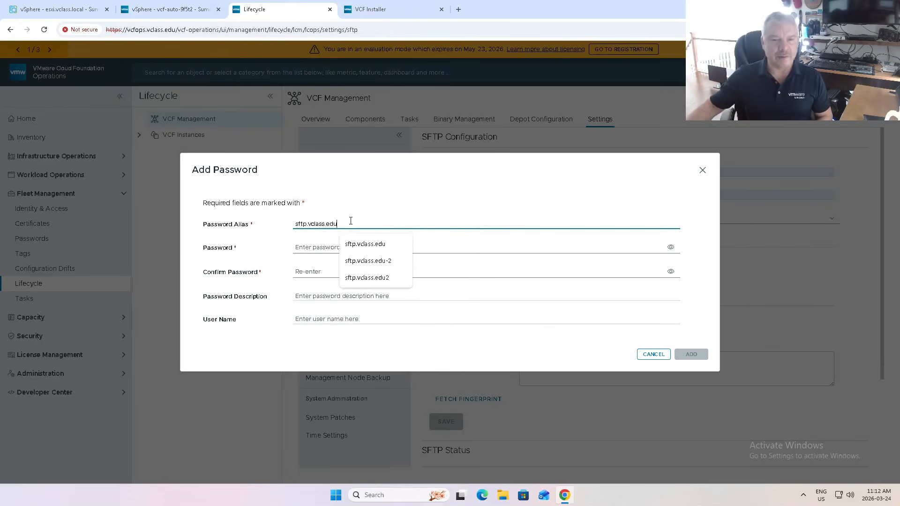
Enter the SFTP account password and repeat it in the confirmation field.
{"action": "left_click", "coordinate": [301, 249]}
{"action": "type", "text": "••••••••"}
{"action": "key", "text": "BackSpace"}
{"action": "key", "text": "BackSpace"}
{"action": "key", "text": "BackSpace"}
{"action": "key", "text": "BackSpace"}
{"action": "key", "text": "BackSpace"}
{"action": "key", "text": "BackSpace"}
{"action": "key", "text": "BackSpace"}
{"action": "key", "text": "BackSpace"}
{"action": "type", "text": "•••"}
{"action": "left_click", "coordinate": [309, 272]}
{"action": "type", "text": "••••••"}
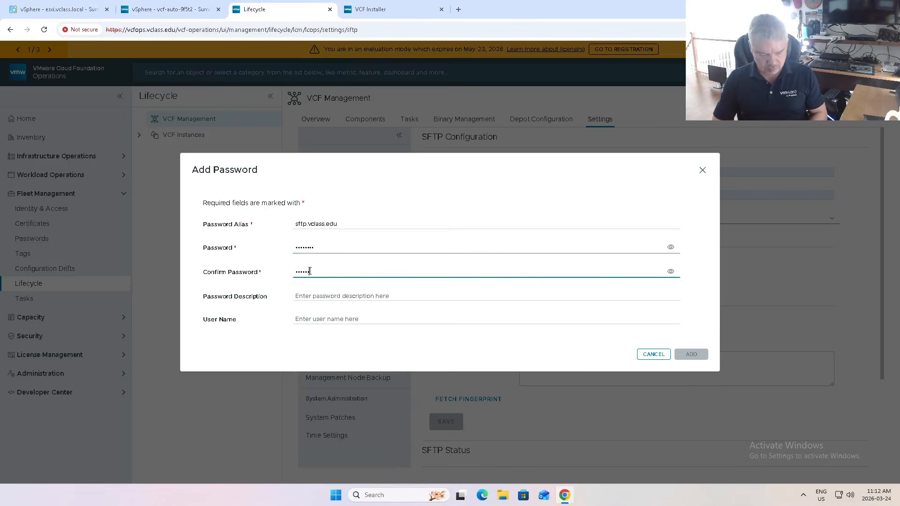
{"action": "type", "text": "••"}
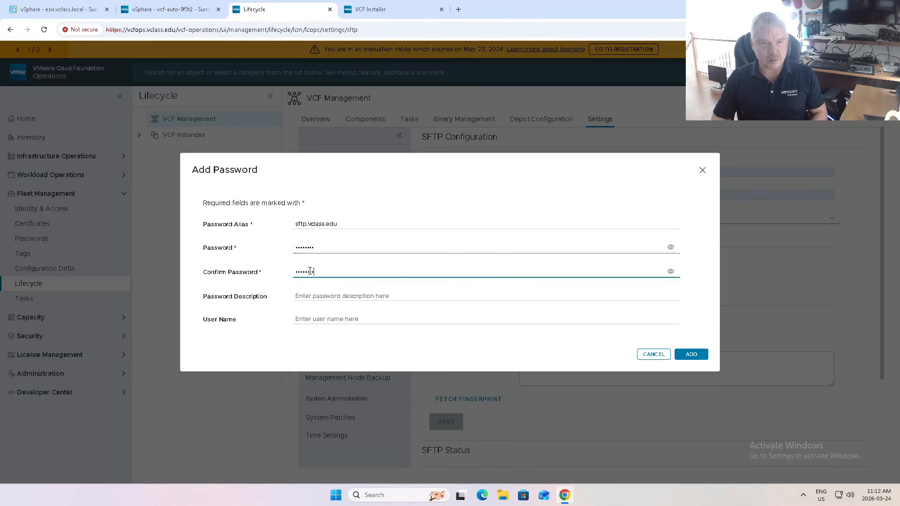
Add the password entry with user name vmware and select sftp.vclass.edu as the SFTP password.
{"action": "left_click", "coordinate": [338, 318]}
{"action": "type", "text": "vmware"}
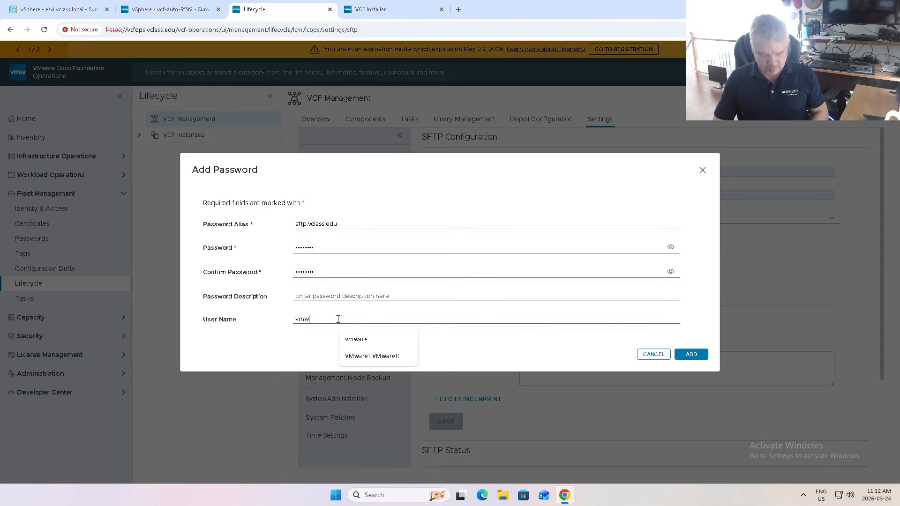
{"action": "left_click", "coordinate": [691, 354]}
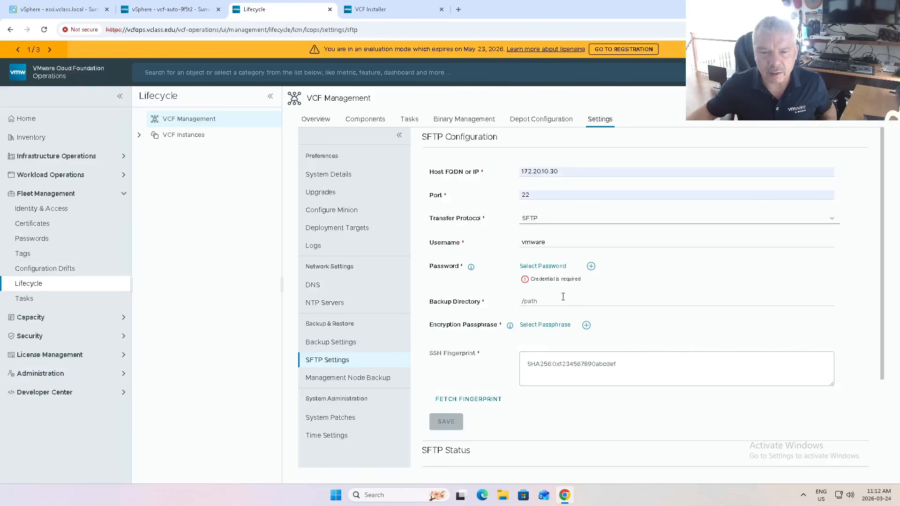
{"action": "left_click", "coordinate": [544, 265]}
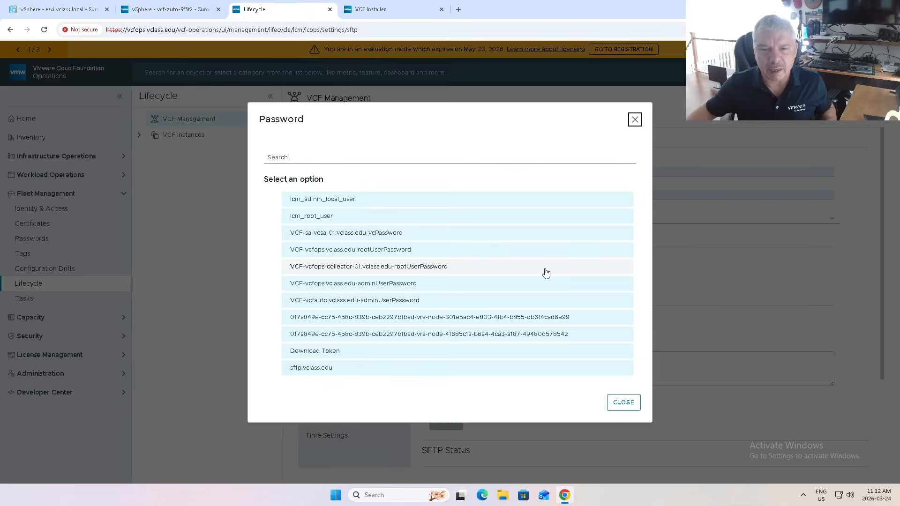
{"action": "left_click", "coordinate": [315, 370]}
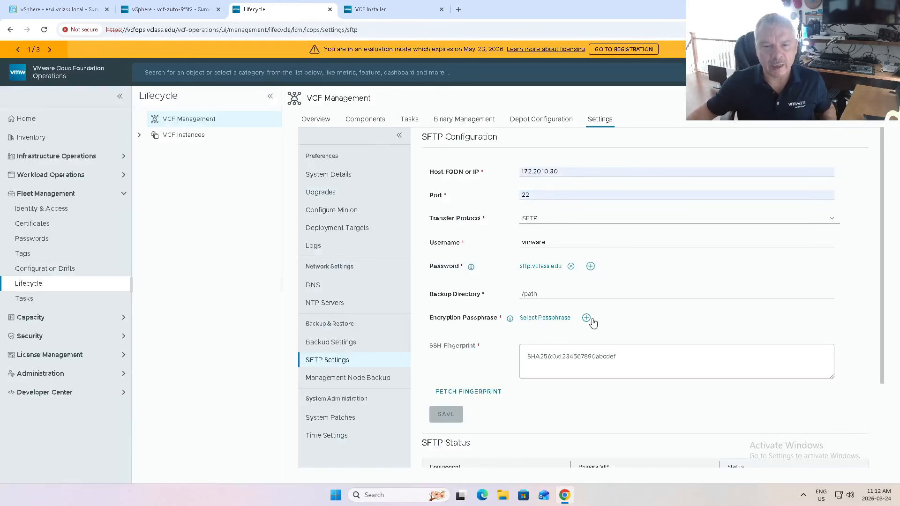
Set the backup directory to /home/vmware/backup.
{"action": "left_click", "coordinate": [548, 293]}
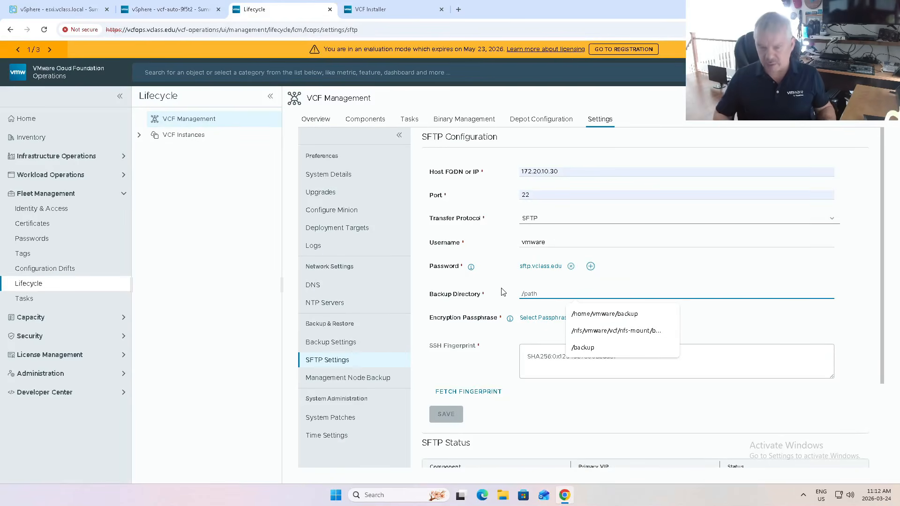
{"action": "left_click", "coordinate": [581, 314]}
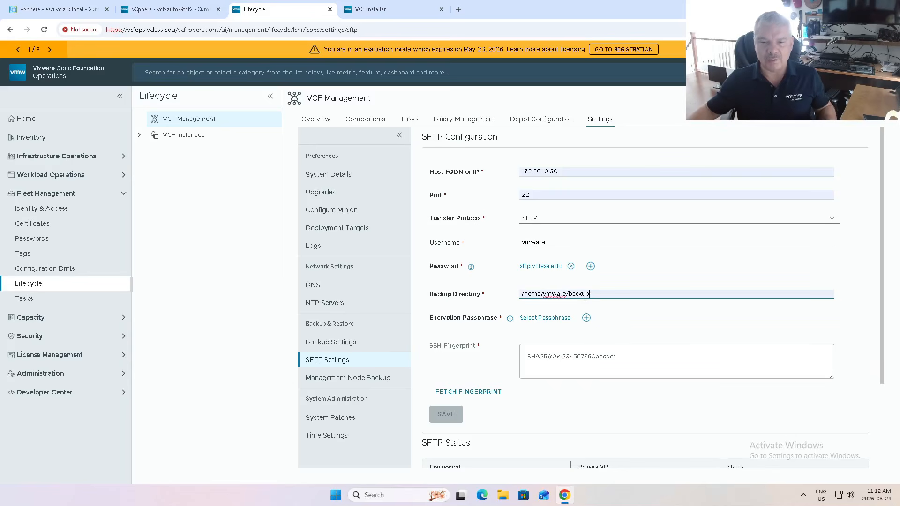
{"action": "left_click", "coordinate": [647, 282]}
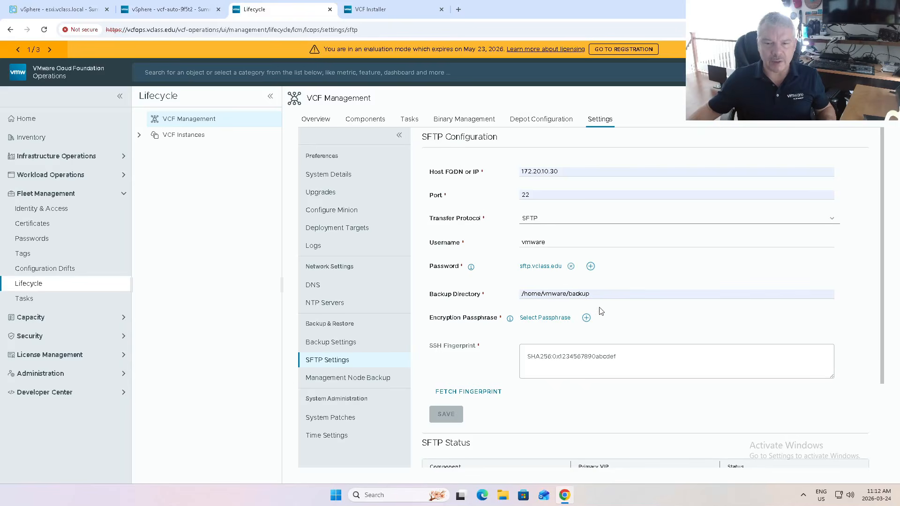
Begin adding a new stored password for the encryption passphrase with the alias MY-PAssphrase.
{"action": "left_click", "coordinate": [563, 321]}
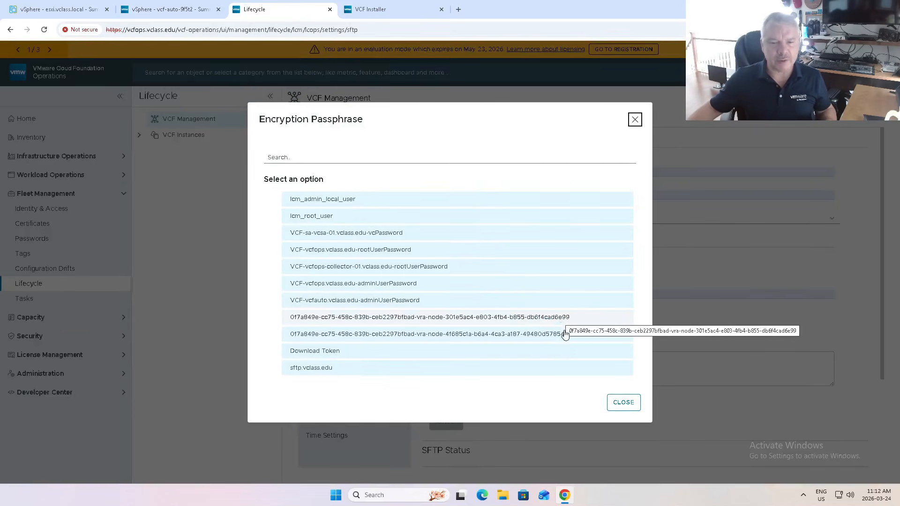
{"action": "left_click", "coordinate": [621, 402]}
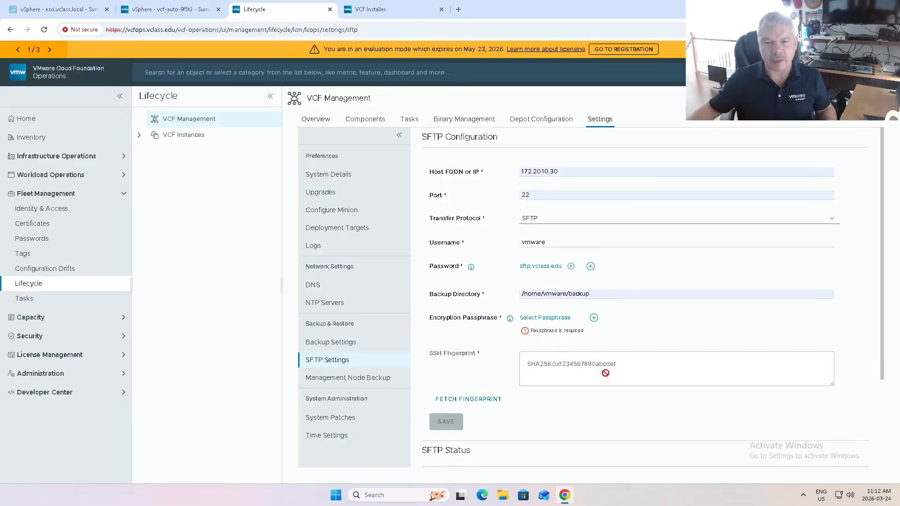
{"action": "left_click", "coordinate": [594, 319]}
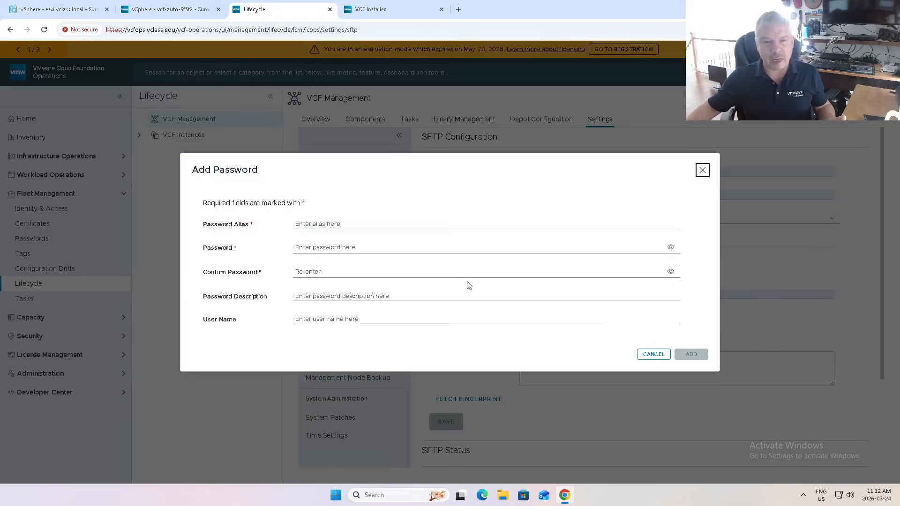
{"action": "left_click", "coordinate": [360, 225]}
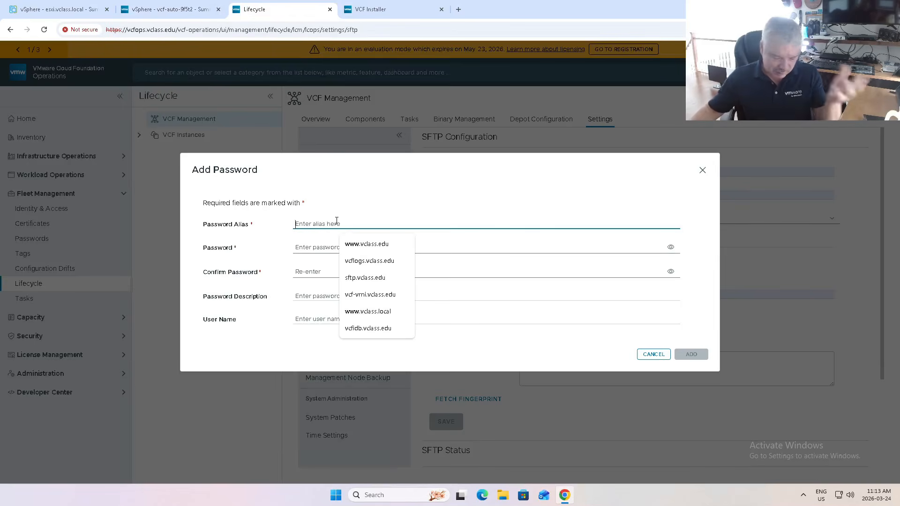
{"action": "type", "text": "MY-PAssphras"}
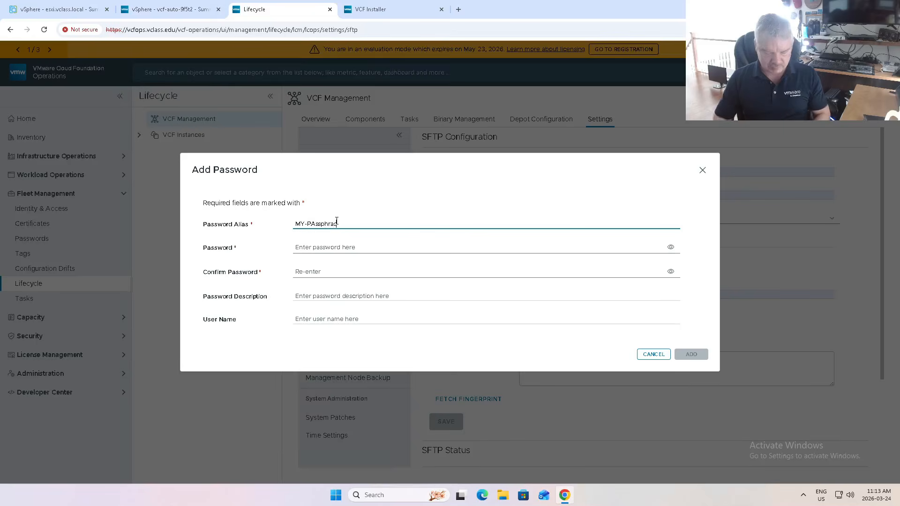
{"action": "type", "text": "e"}
Enter the encryption passphrase in the password field and repeat it in the confirmation field.
{"action": "left_click", "coordinate": [331, 247]}
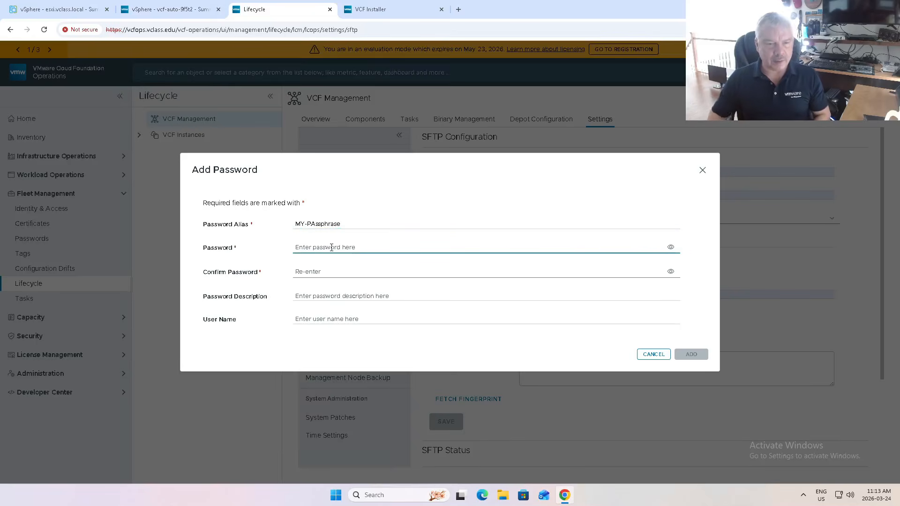
{"action": "type", "text": "VMware•••••••"}
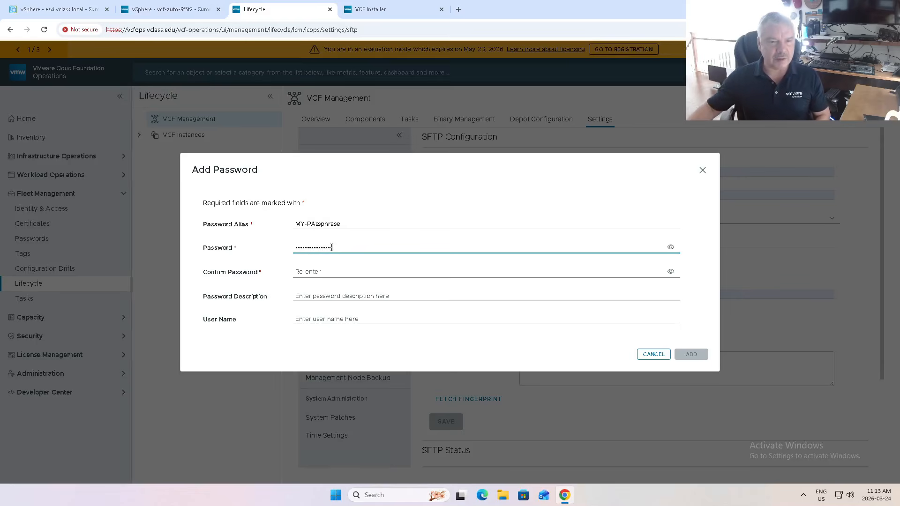
{"action": "left_click", "coordinate": [325, 272]}
{"action": "type", "text": "VMwa••••••••••••"}
Describe the passphrase entry as "my pass phrase", set its user name to vmware and add it.
{"action": "left_click", "coordinate": [328, 300]}
{"action": "type", "text": "my pass phrase"}
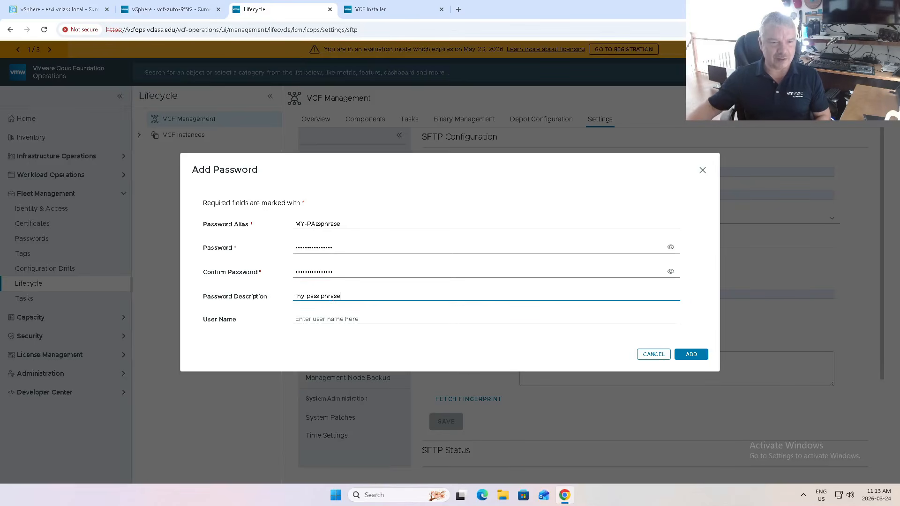
{"action": "left_click", "coordinate": [341, 319]}
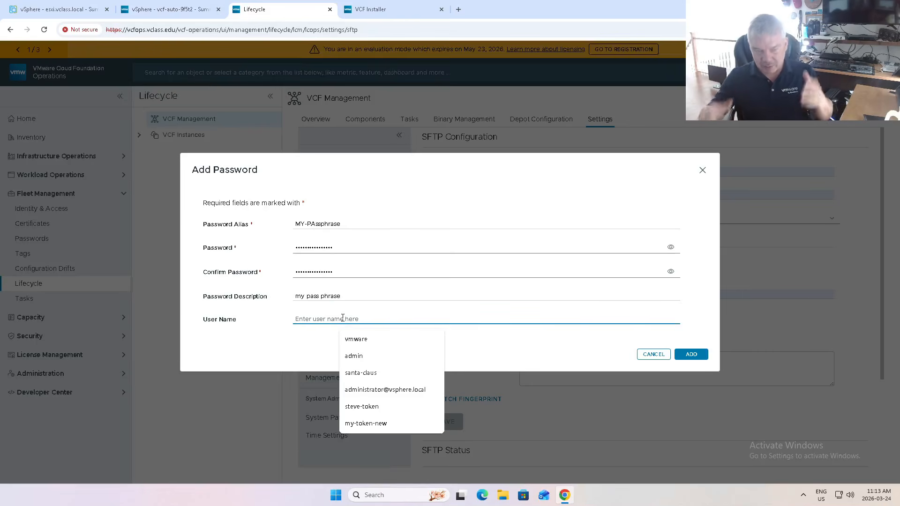
{"action": "type", "text": "vmware"}
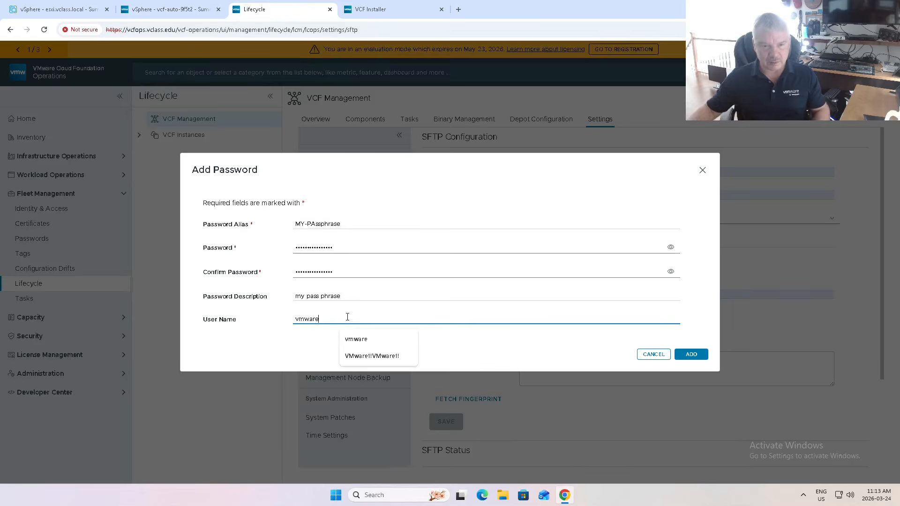
{"action": "left_click", "coordinate": [692, 355]}
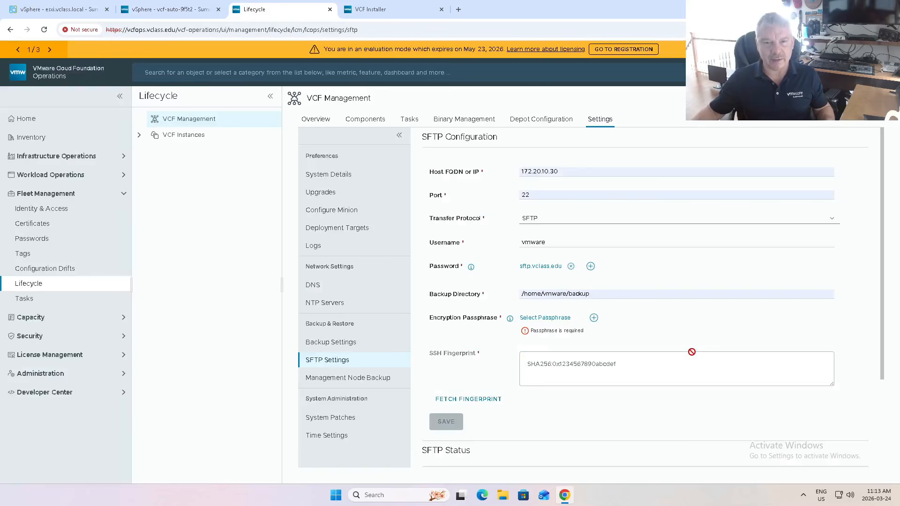
{"action": "left_click", "coordinate": [546, 318]}
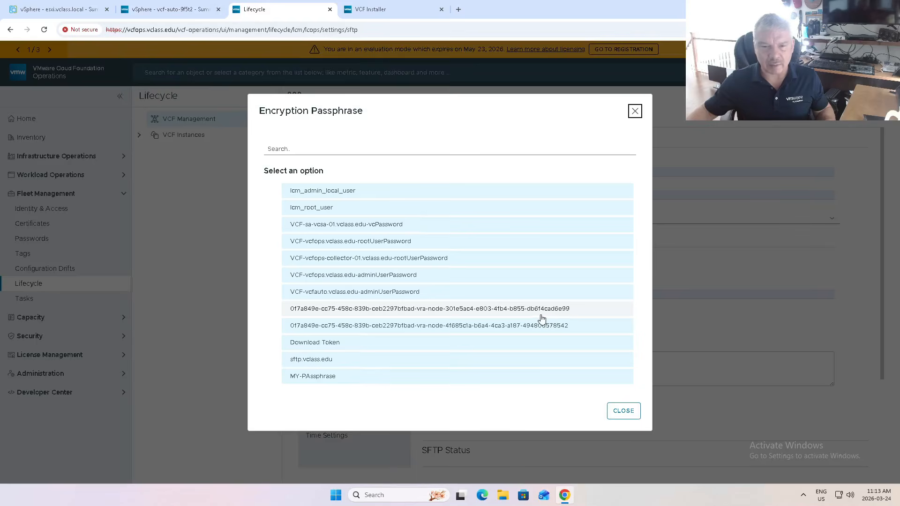
{"action": "left_click", "coordinate": [312, 378]}
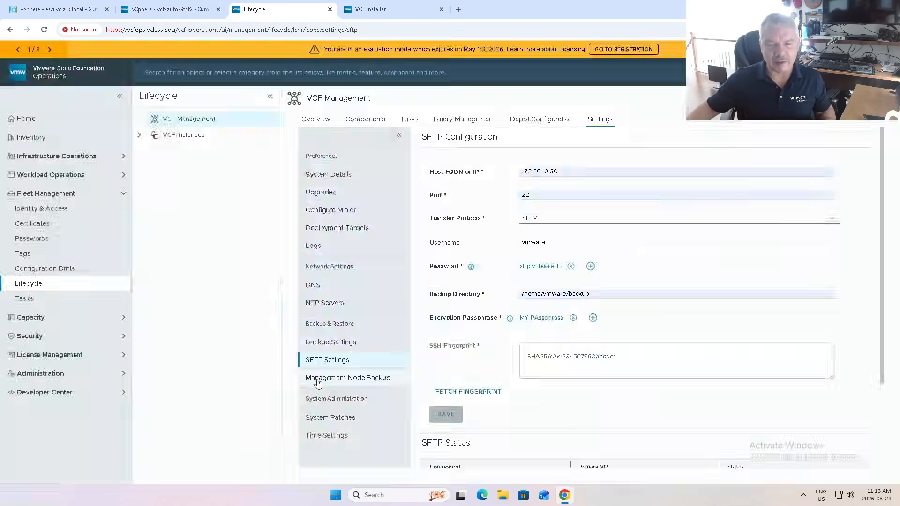
{"action": "left_click", "coordinate": [470, 396]}
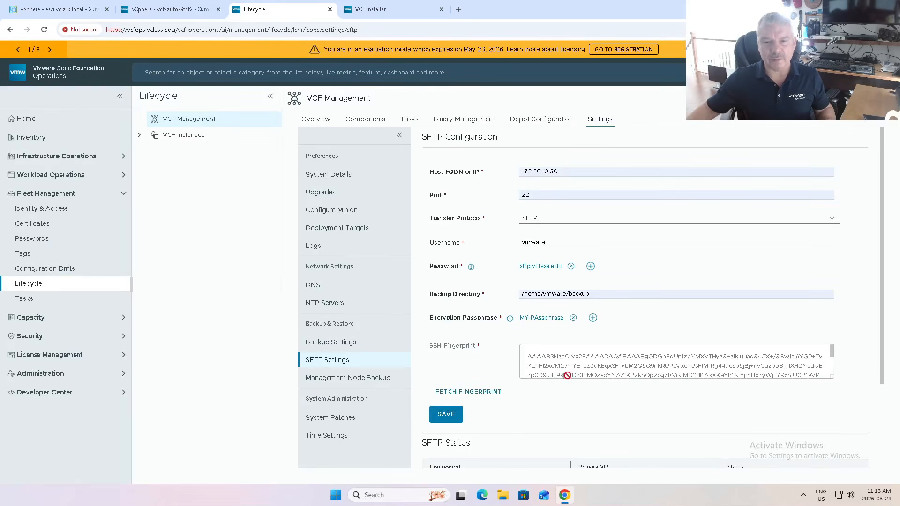
Save the SFTP configuration, then check the SFTP status and the VCF Management tasks.
{"action": "left_click", "coordinate": [448, 415]}
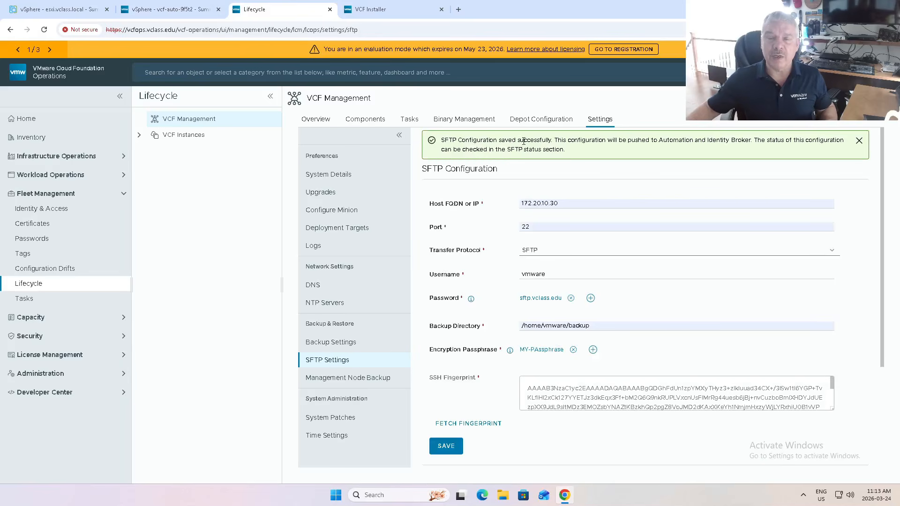
{"action": "left_click_drag", "start_coordinate": [522, 143], "coordinate": [561, 144]}
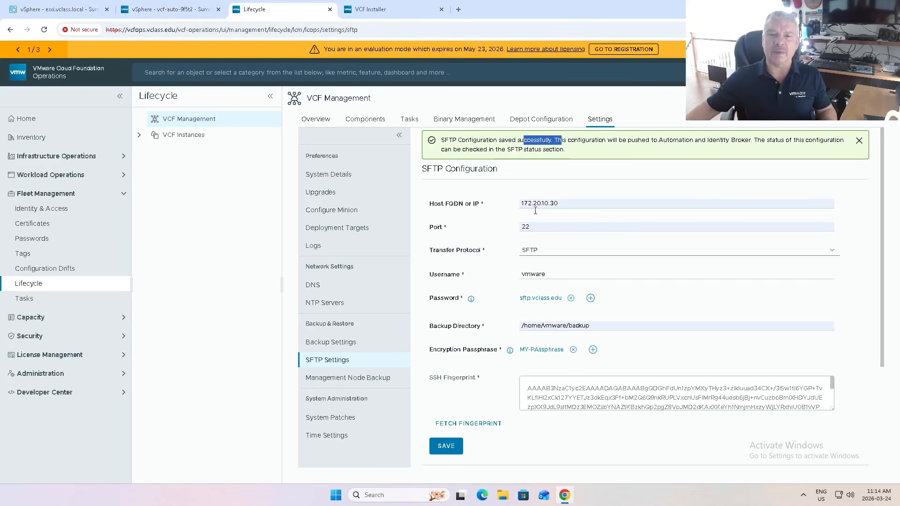
{"action": "scroll", "coordinate": [483, 244], "scroll_direction": "down", "scroll_amount": 3}
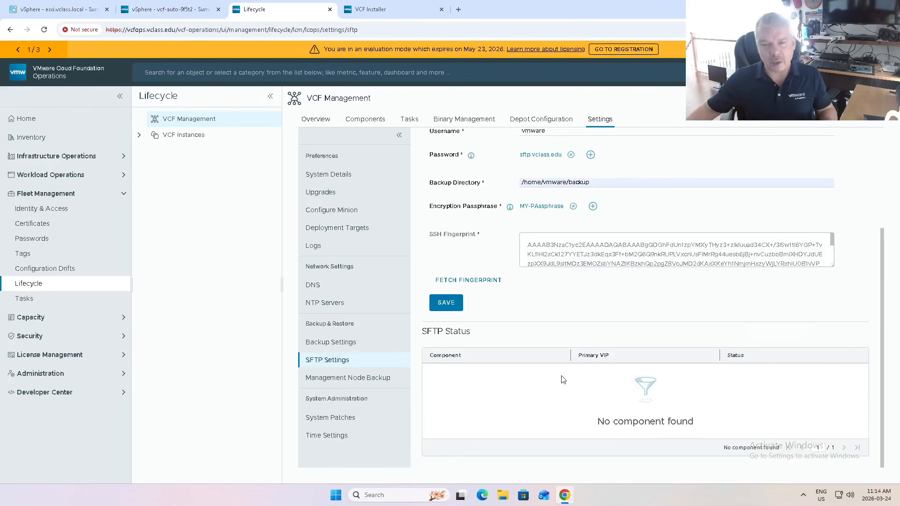
{"action": "left_click", "coordinate": [410, 122]}
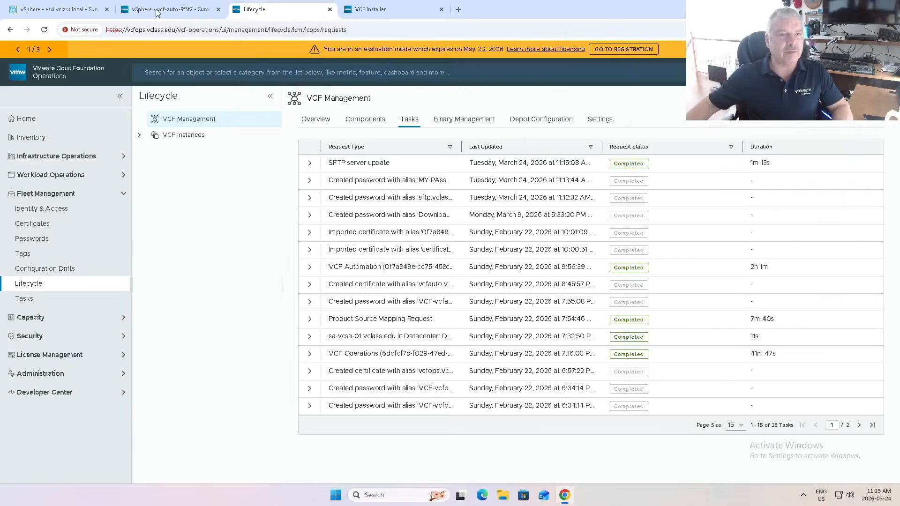
Examine the IP addresses of the vcf-auto-9f5t2 virtual machine in the vSphere Client and return to the VCF Automation Models documentation.
{"action": "left_click", "coordinate": [162, 11]}
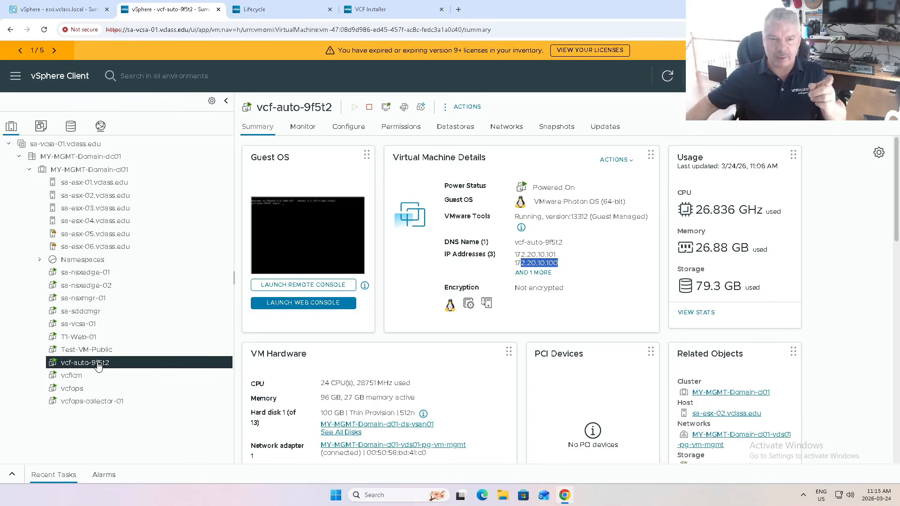
{"action": "left_click", "coordinate": [559, 261]}
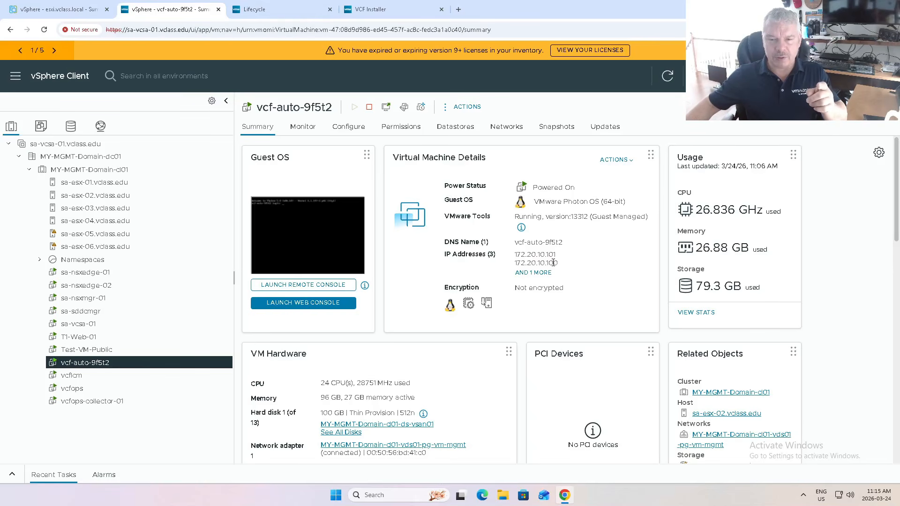
{"action": "double_click", "coordinate": [554, 262]}
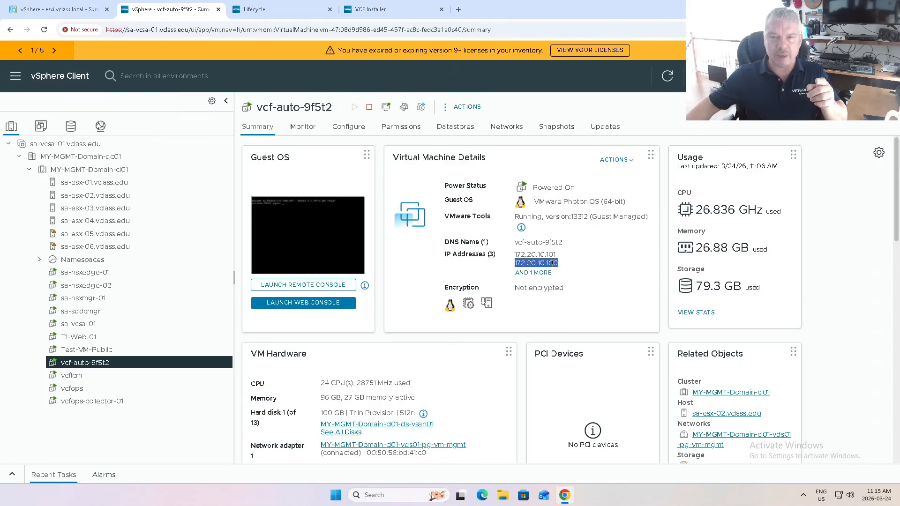
{"action": "double_click", "coordinate": [548, 254]}
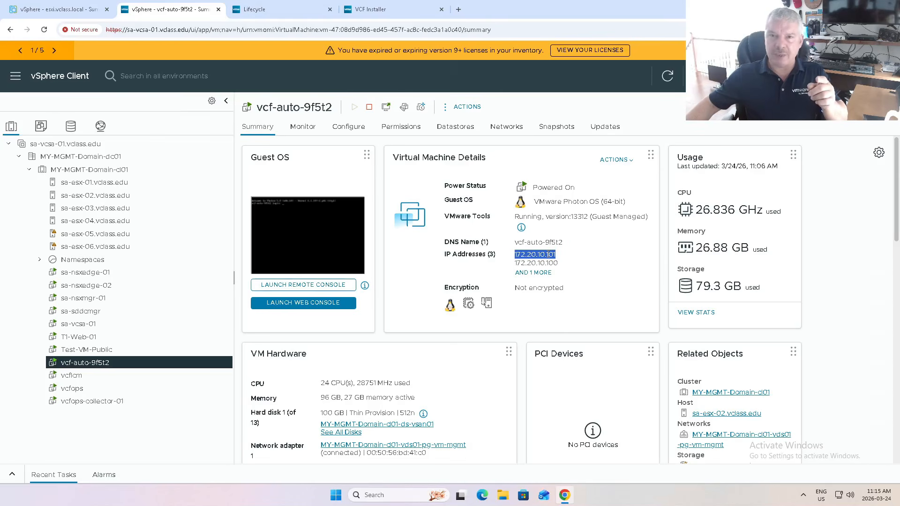
{"action": "left_click_drag", "start_coordinate": [899, 9], "coordinate": [609, 0]}
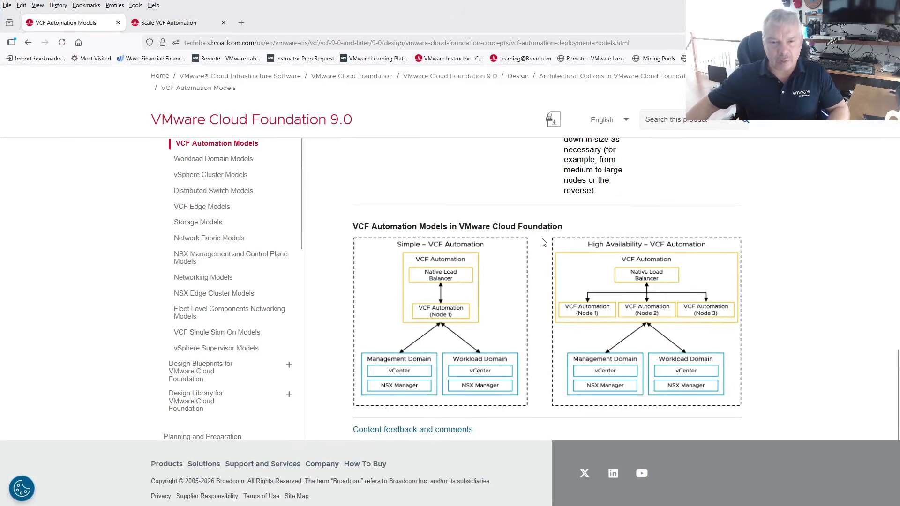
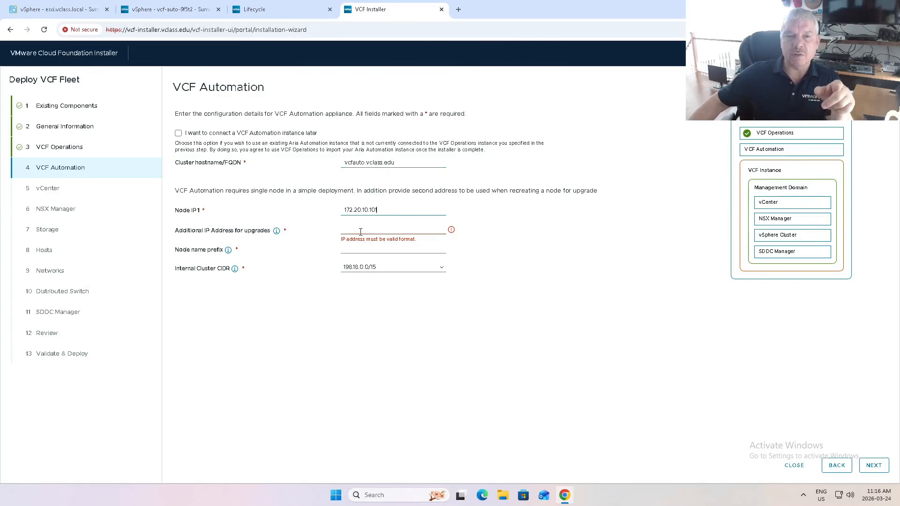
Change the fleet deployment model to High Availability (Three-node) and return to the VCF Automation configuration.
{"action": "left_click", "coordinate": [360, 232]}
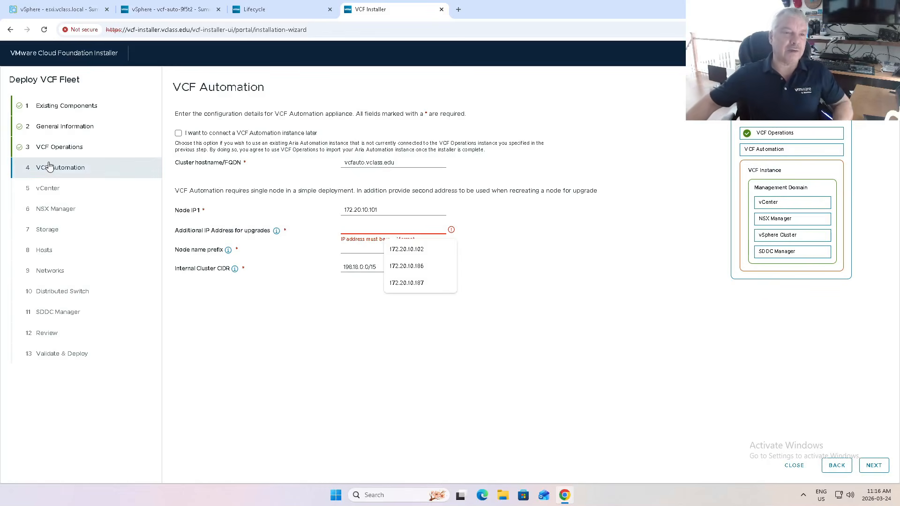
{"action": "left_click", "coordinate": [52, 126]}
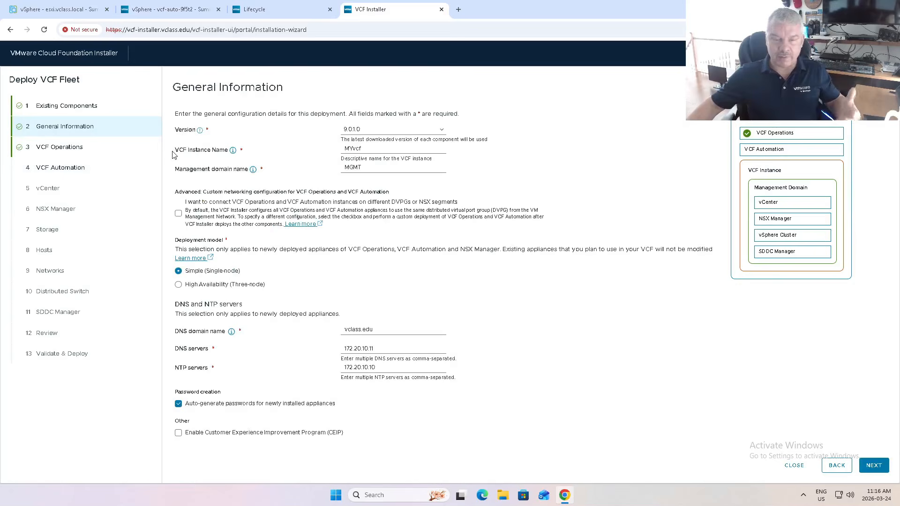
{"action": "left_click", "coordinate": [178, 286]}
{"action": "left_click", "coordinate": [65, 172]}
Examine the cluster FQDN, the three node IP fields and the additional upgrade IP field required for a high-availability VCF Automation deployment.
{"action": "left_click_drag", "start_coordinate": [396, 162], "coordinate": [322, 161]}
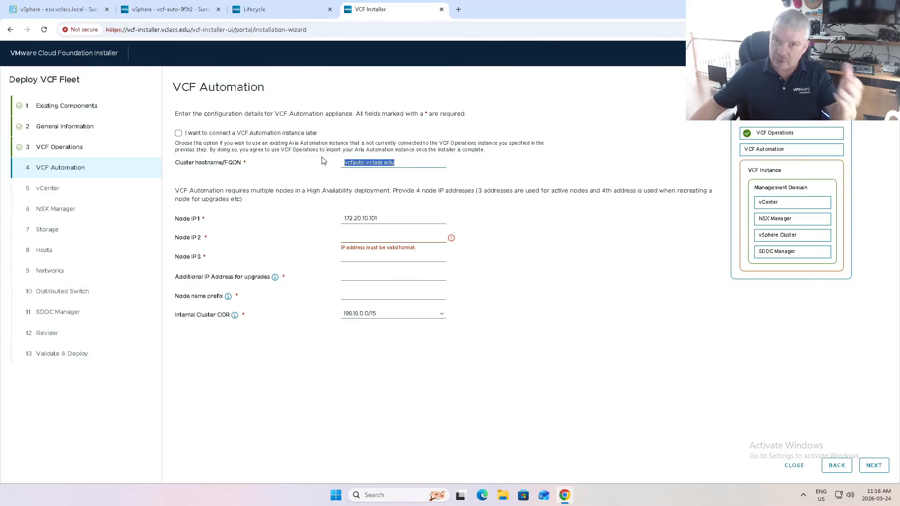
{"action": "left_click", "coordinate": [390, 220]}
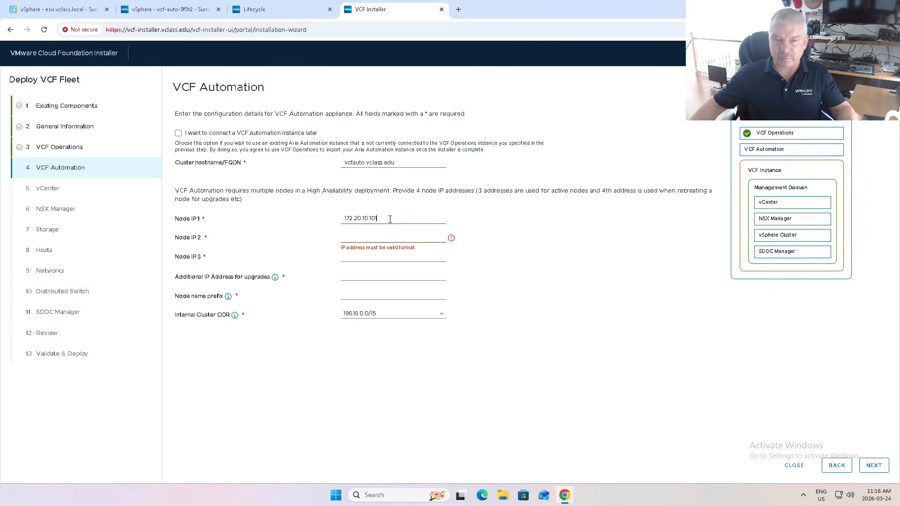
{"action": "left_click", "coordinate": [377, 239]}
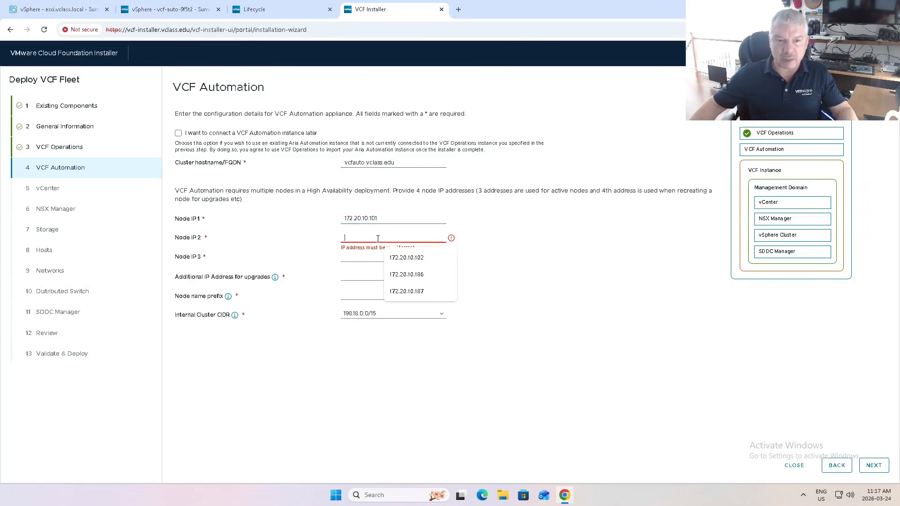
{"action": "left_click", "coordinate": [355, 257]}
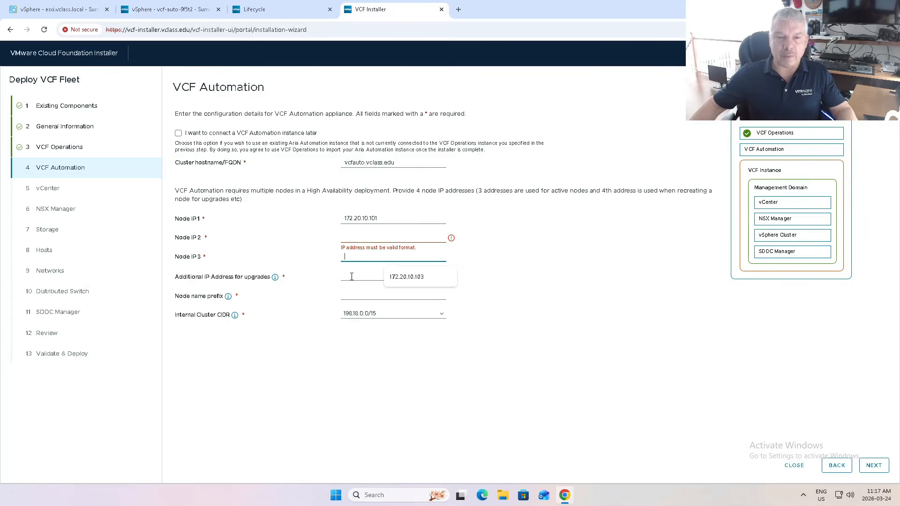
{"action": "left_click", "coordinate": [352, 276]}
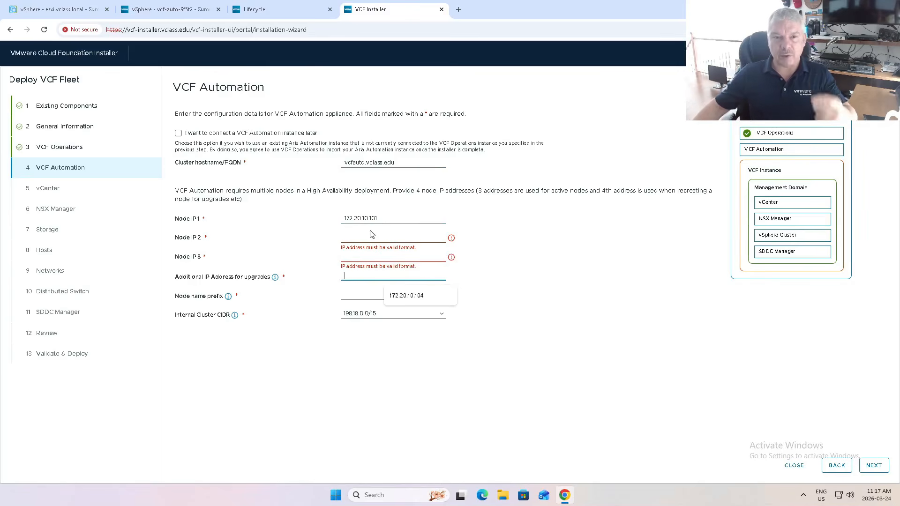
{"action": "left_click_drag", "start_coordinate": [397, 163], "coordinate": [344, 160]}
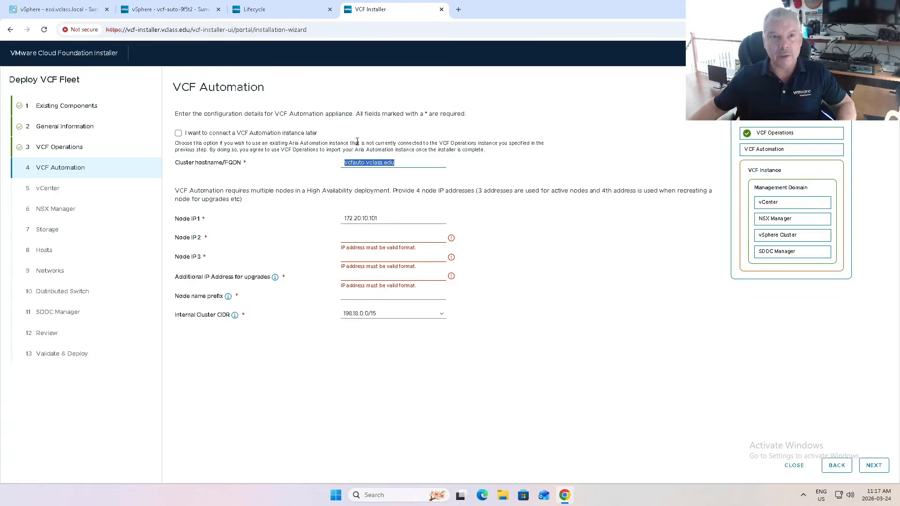
Switch to VCF Operations Lifecycle and review VCF Management's SFTP configuration, SFTP status and component backup settings.
{"action": "left_click", "coordinate": [267, 9]}
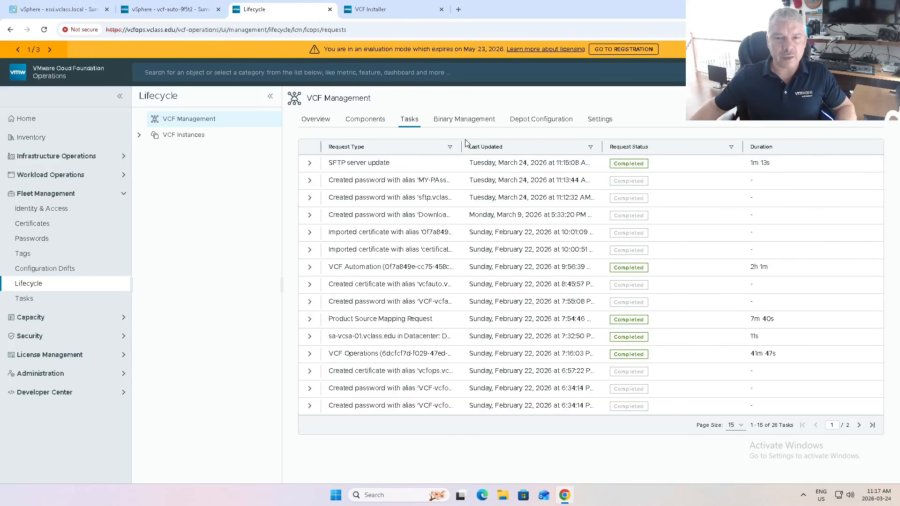
{"action": "left_click", "coordinate": [592, 121]}
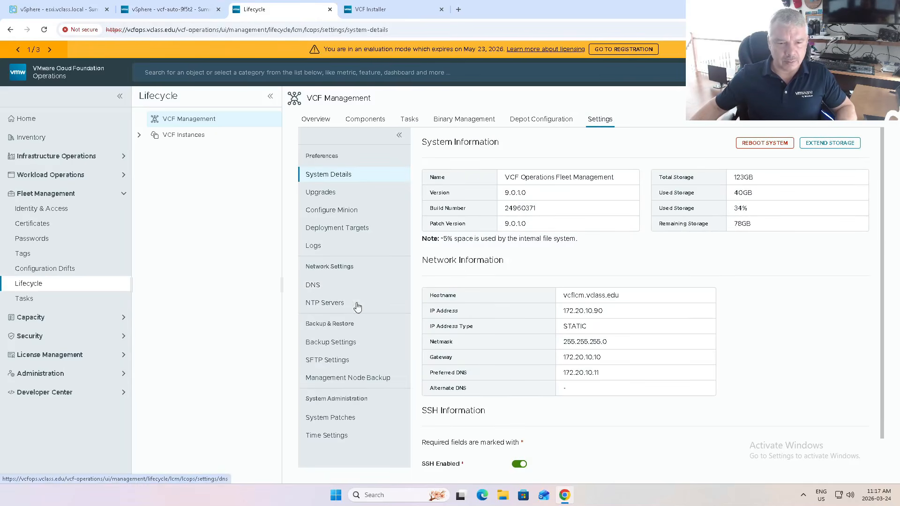
{"action": "left_click", "coordinate": [328, 360]}
{"action": "scroll", "coordinate": [530, 375], "scroll_direction": "down", "scroll_amount": 2}
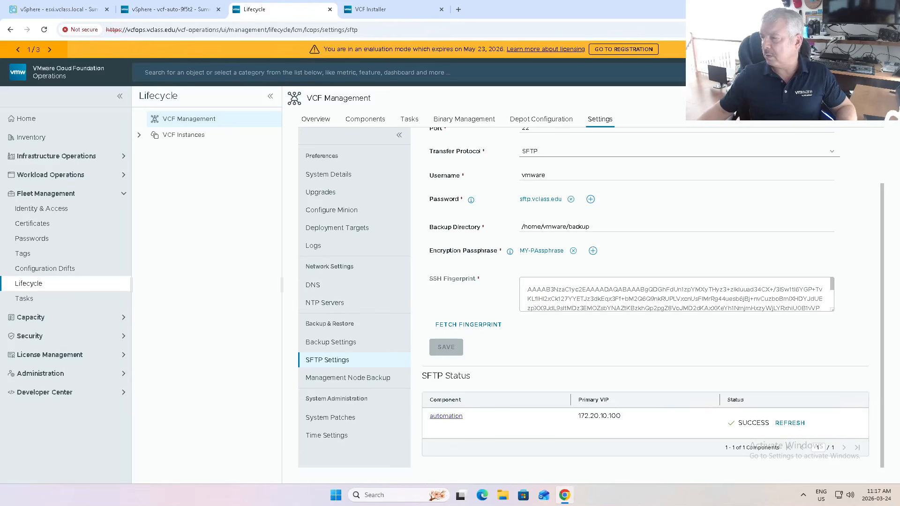
{"action": "scroll", "coordinate": [744, 377], "scroll_direction": "up", "scroll_amount": 2}
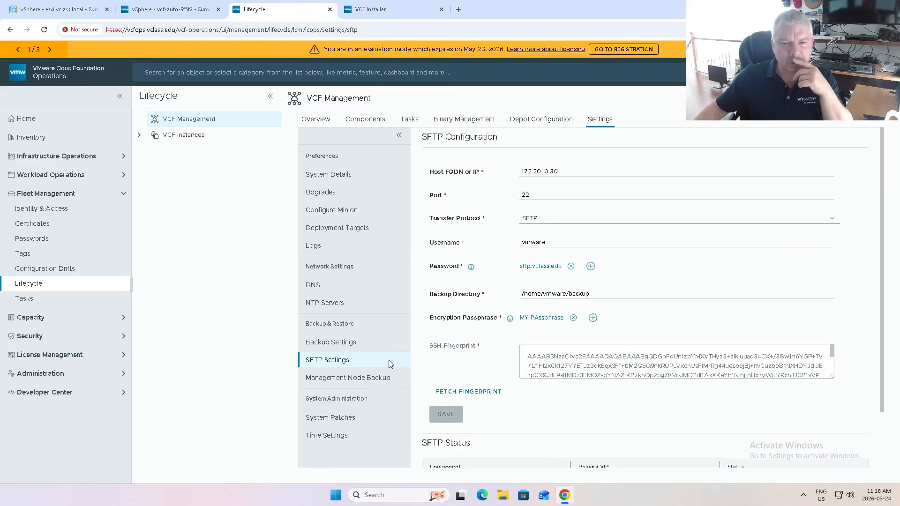
{"action": "scroll", "coordinate": [589, 415], "scroll_direction": "down", "scroll_amount": 2}
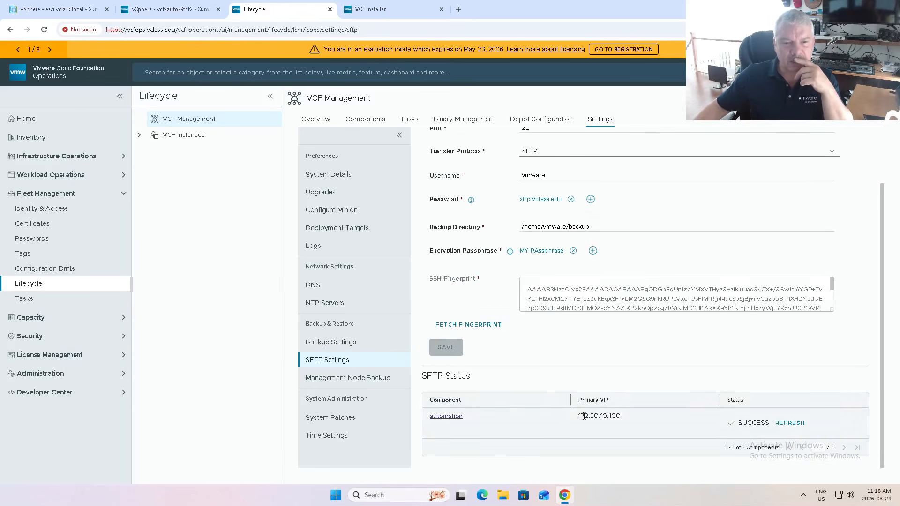
{"action": "left_click", "coordinate": [327, 344]}
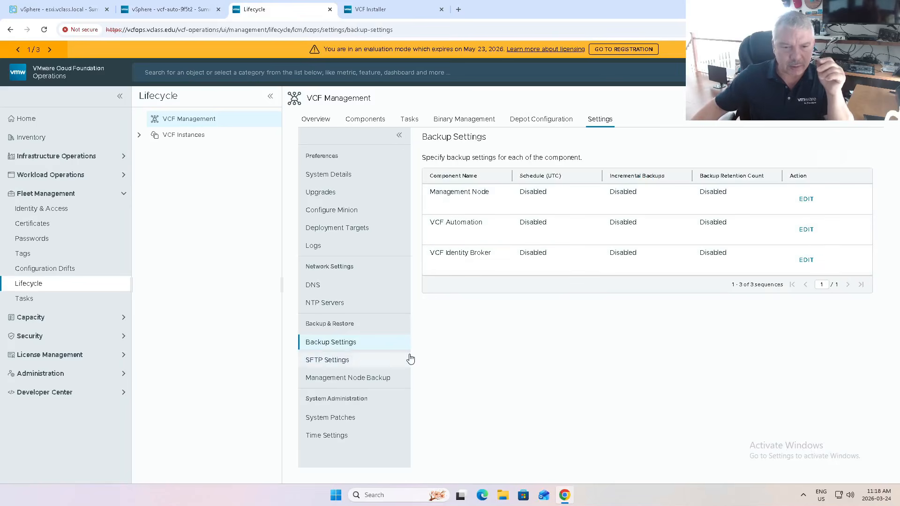
Run a management node backup immediately and check its request details in the VCF Management tasks.
{"action": "left_click", "coordinate": [332, 382]}
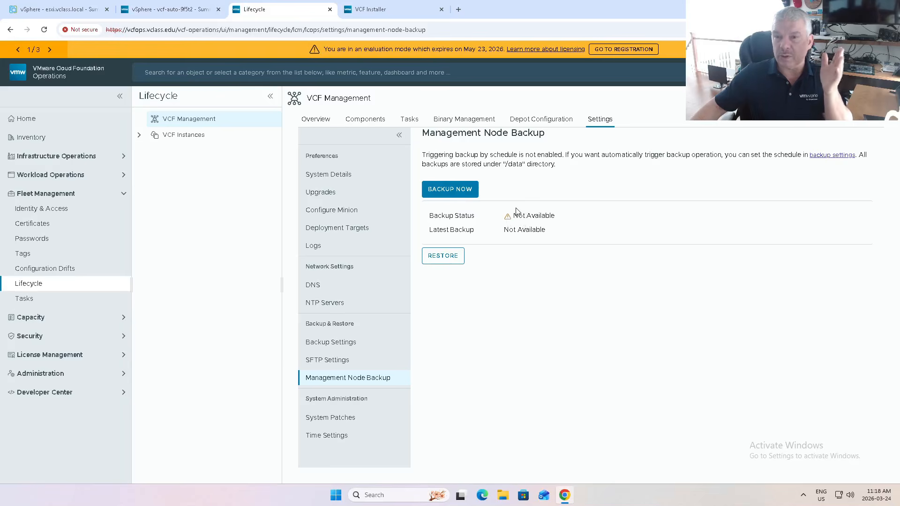
{"action": "left_click", "coordinate": [452, 189]}
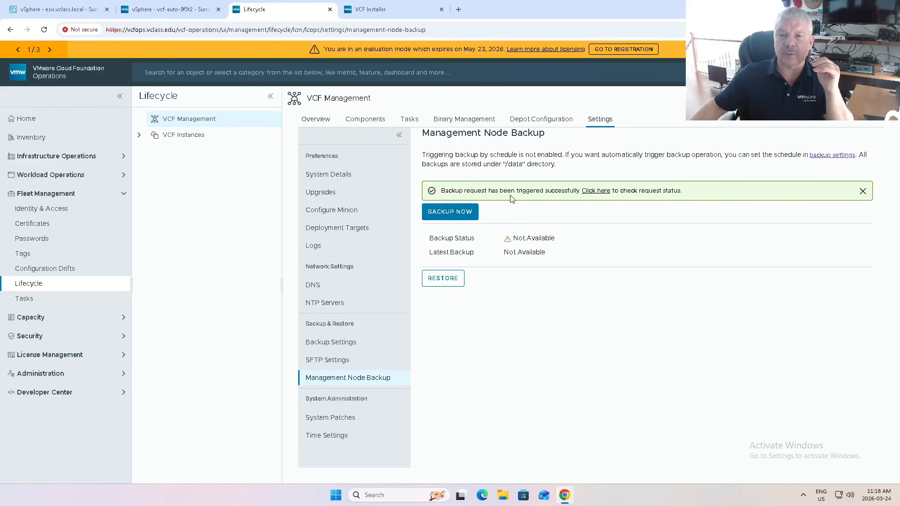
{"action": "left_click", "coordinate": [407, 121]}
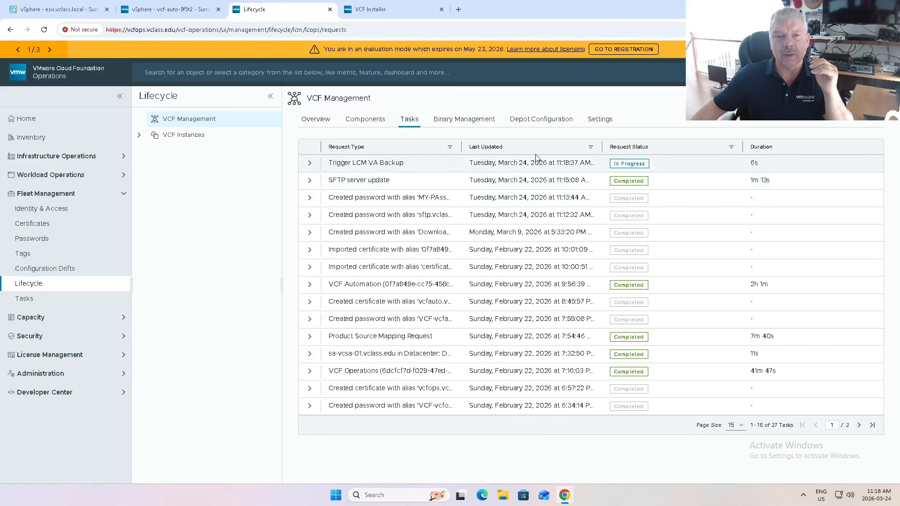
{"action": "left_click", "coordinate": [621, 164]}
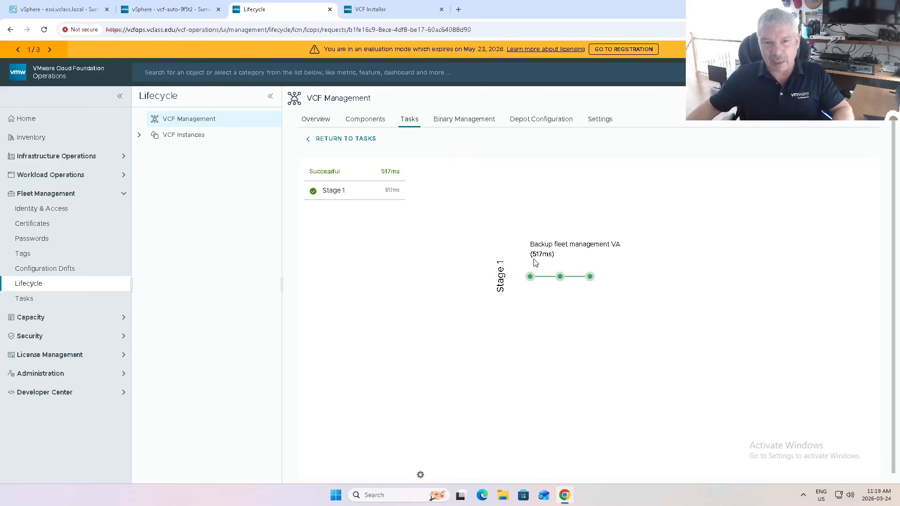
{"action": "left_click", "coordinate": [341, 139]}
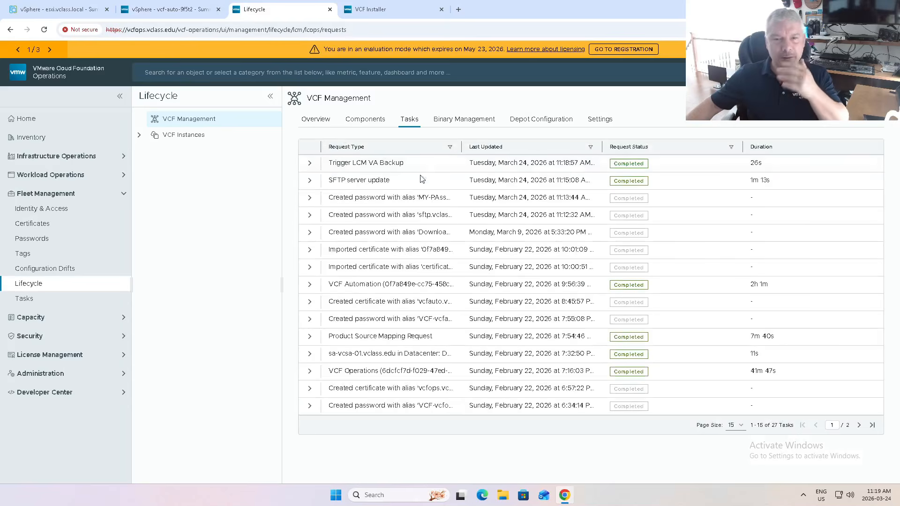
Open the automation component for management from the VCF Management overview and view its VCF Automation Primary node.
{"action": "left_click", "coordinate": [595, 120]}
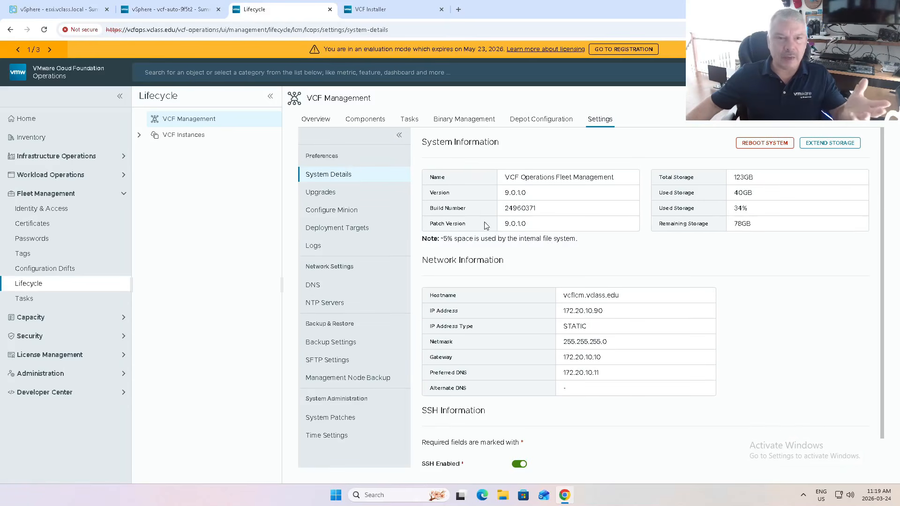
{"action": "left_click", "coordinate": [347, 120]}
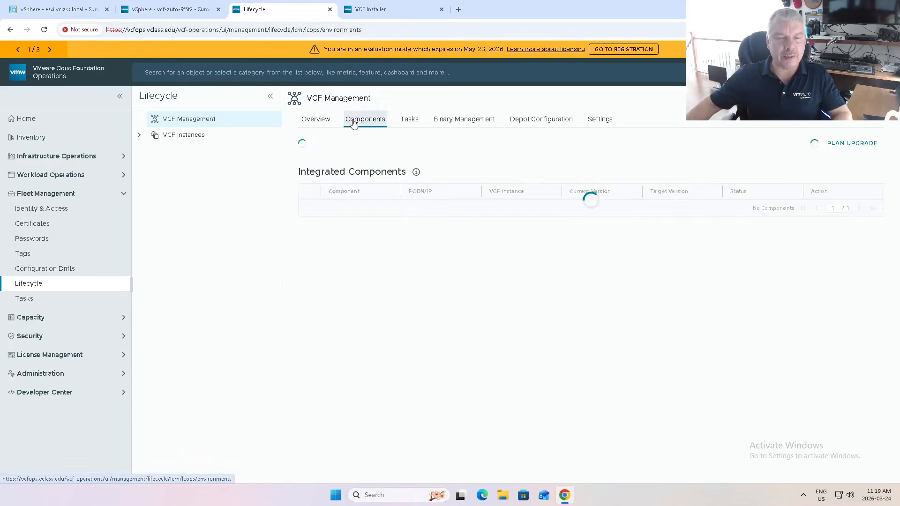
{"action": "left_click", "coordinate": [304, 121]}
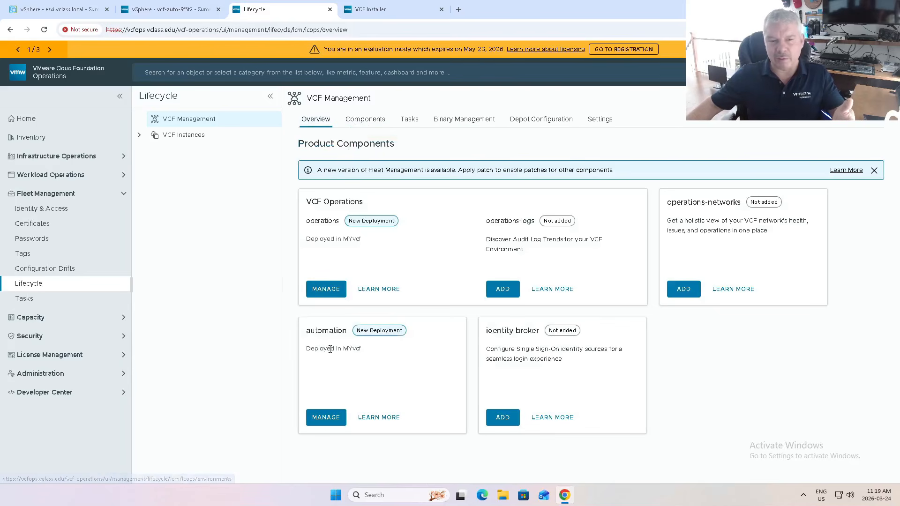
{"action": "left_click", "coordinate": [328, 418]}
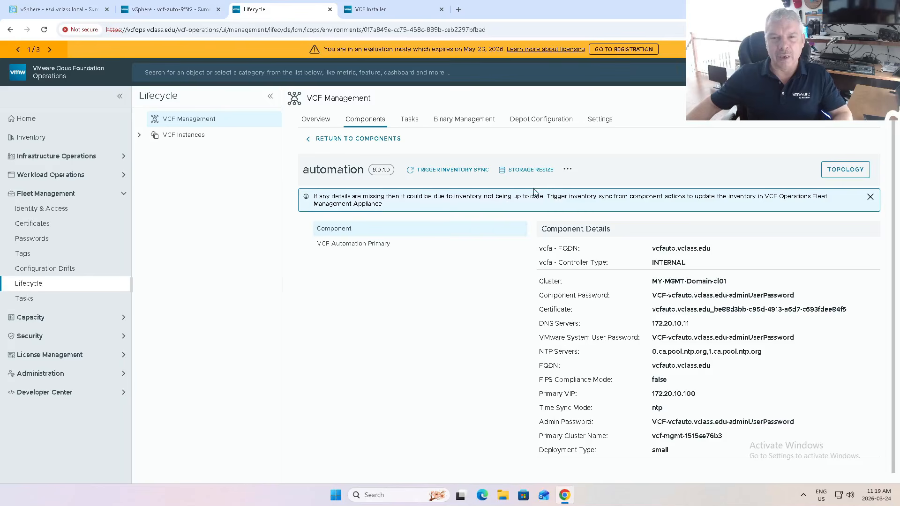
{"action": "left_click", "coordinate": [323, 246]}
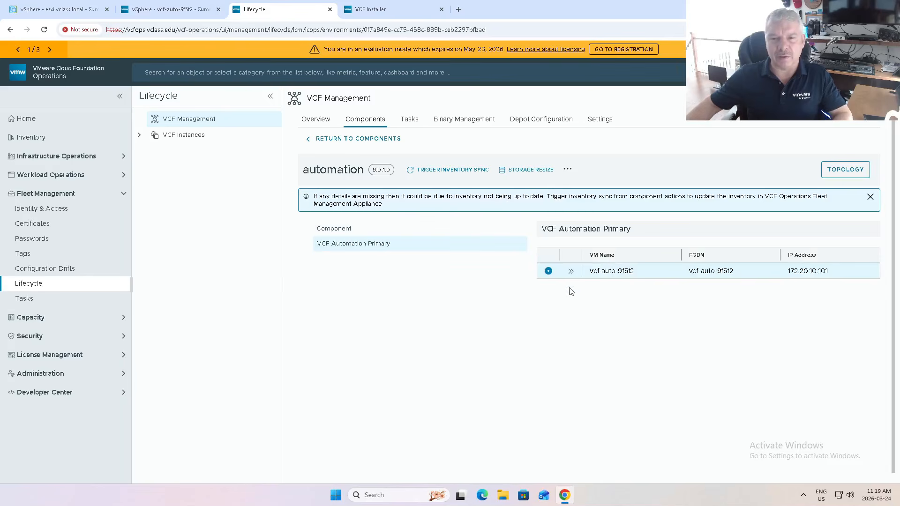
Start scaling the automation component with Medium as the target deployment type and proceed to the IP address configuration.
{"action": "left_click", "coordinate": [567, 169]}
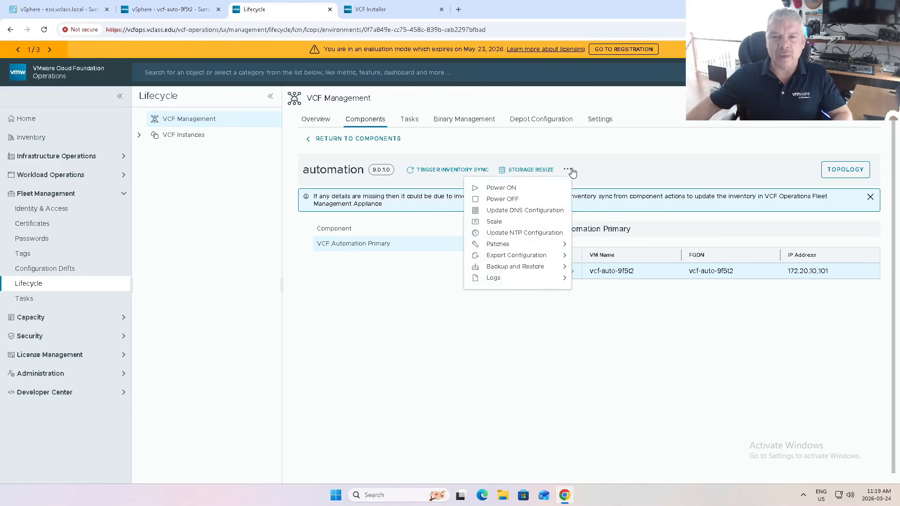
{"action": "left_click", "coordinate": [516, 225]}
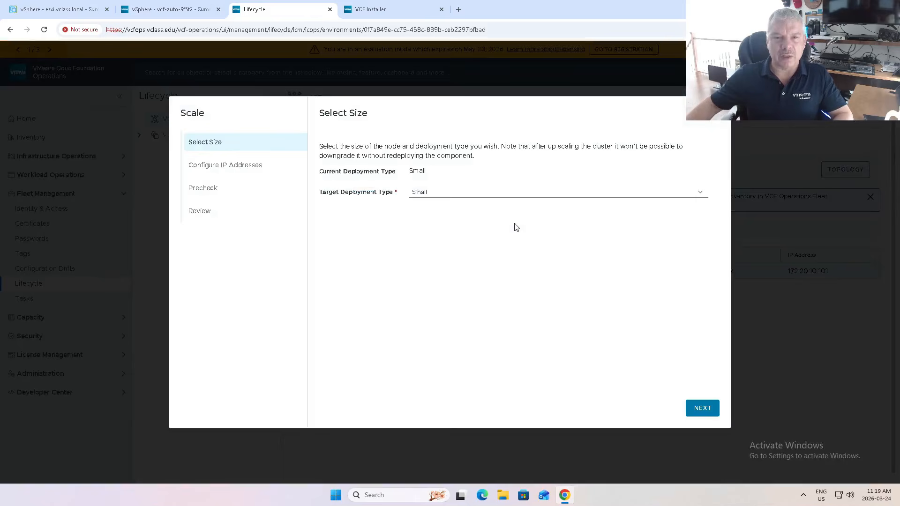
{"action": "left_click", "coordinate": [439, 196]}
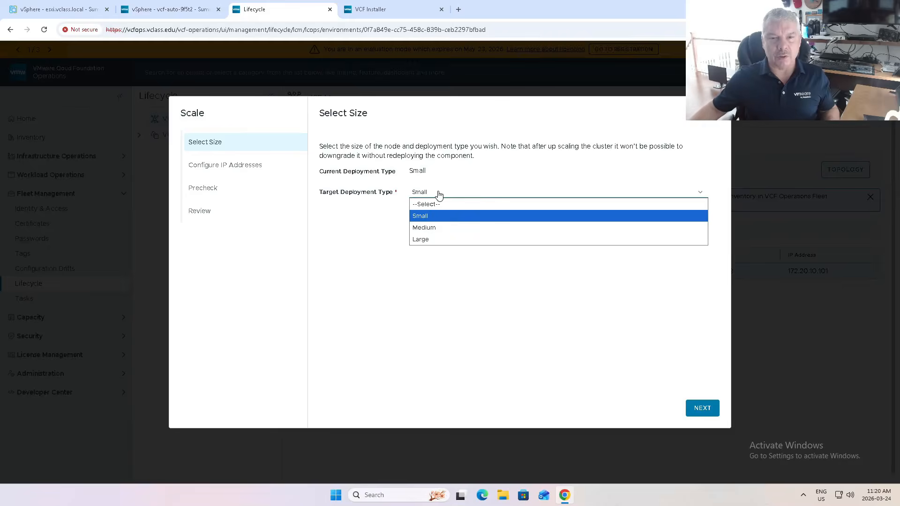
{"action": "left_click", "coordinate": [433, 228]}
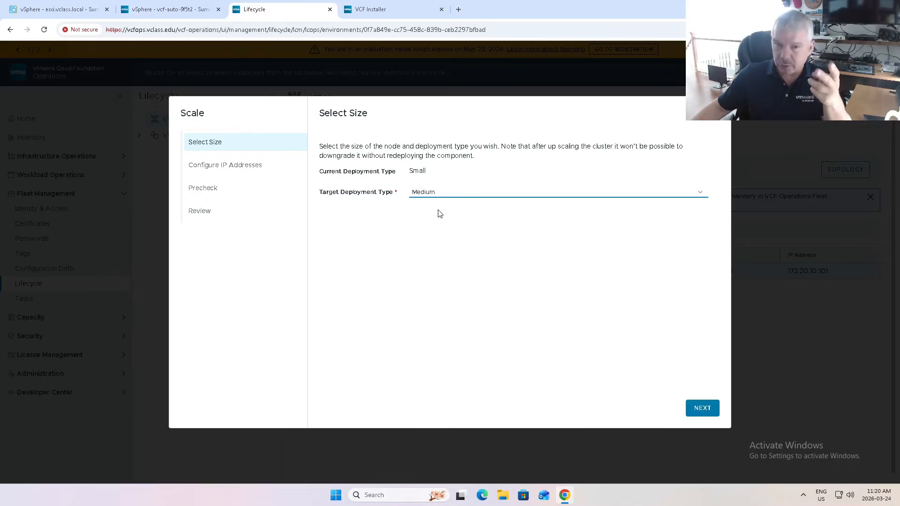
{"action": "left_click", "coordinate": [708, 411]}
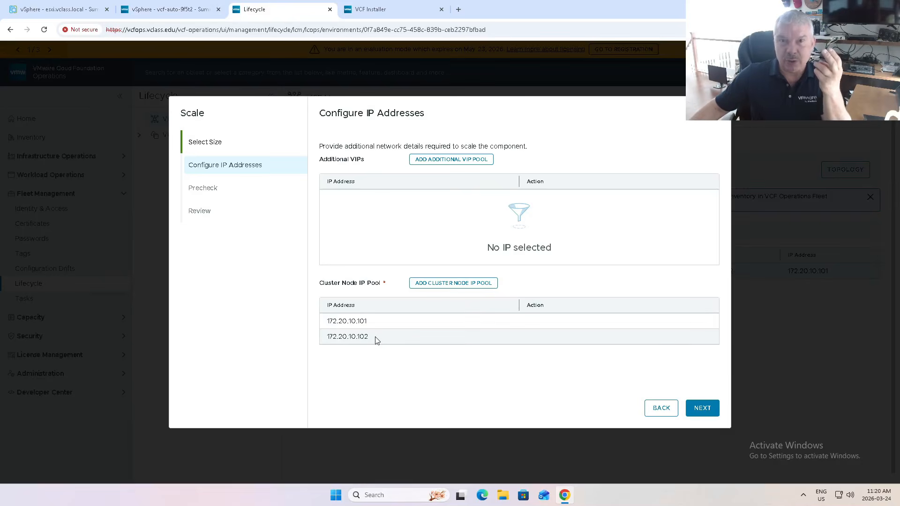
Add the range 172.20.10.103-172.20.10.104 to the cluster node IP pool.
{"action": "left_click", "coordinate": [429, 284]}
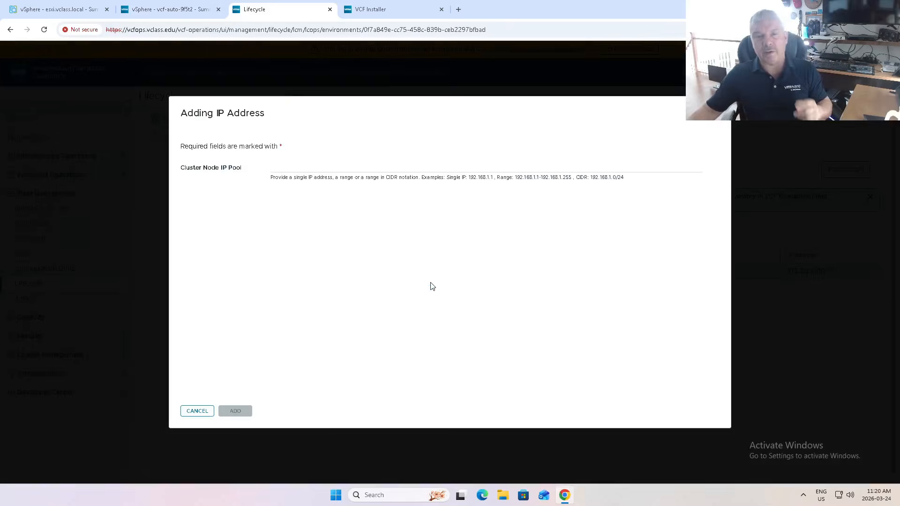
{"action": "left_click", "coordinate": [389, 171]}
{"action": "type", "text": "1"}
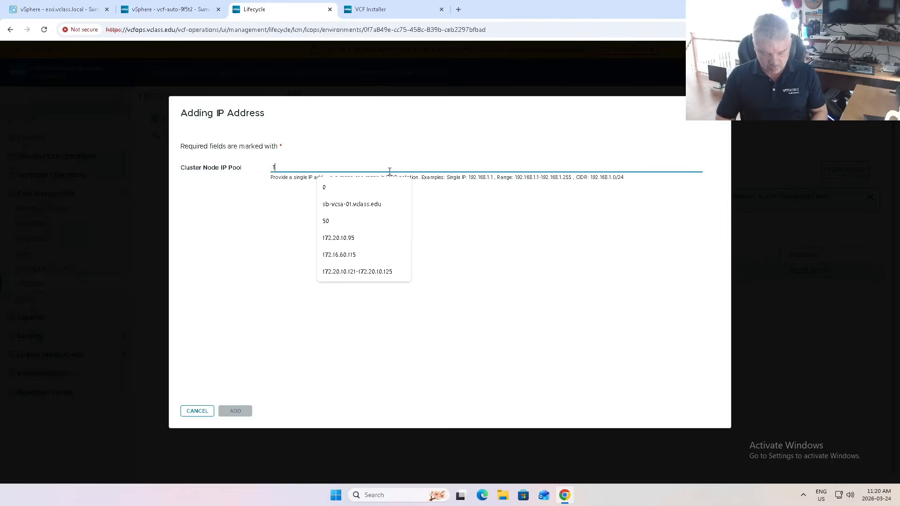
{"action": "type", "text": "72.20.10."}
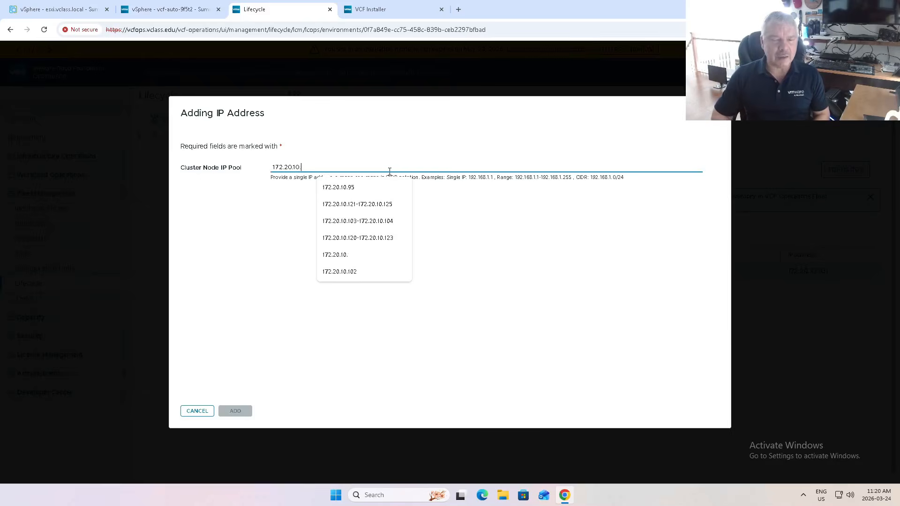
{"action": "type", "text": "10"}
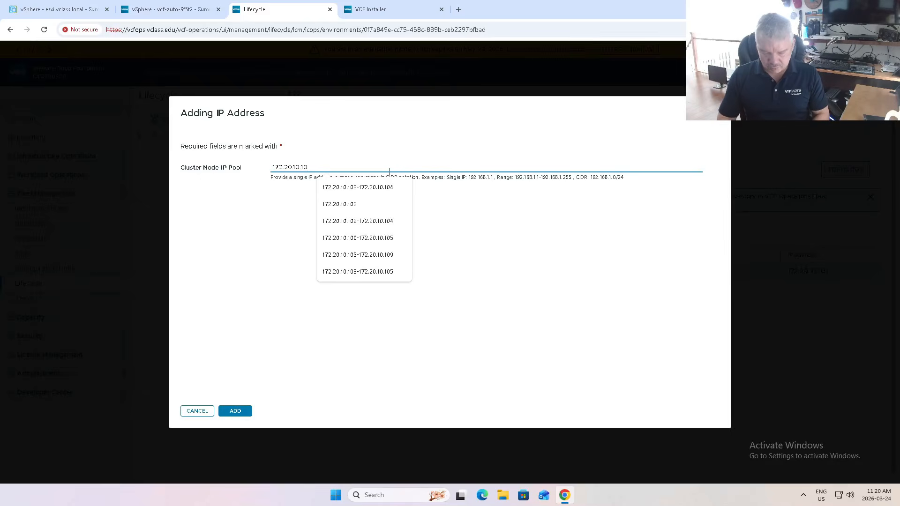
{"action": "type", "text": "3-172.20.10.104"}
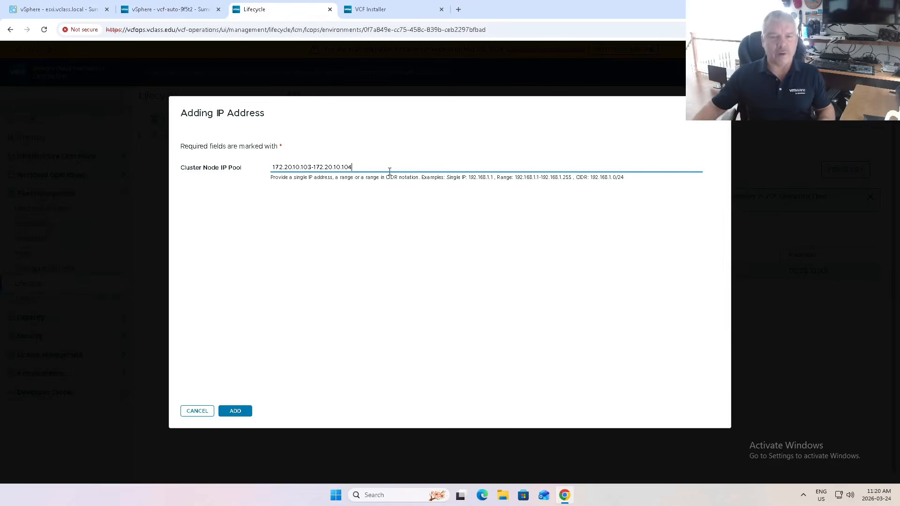
{"action": "left_click", "coordinate": [228, 411]}
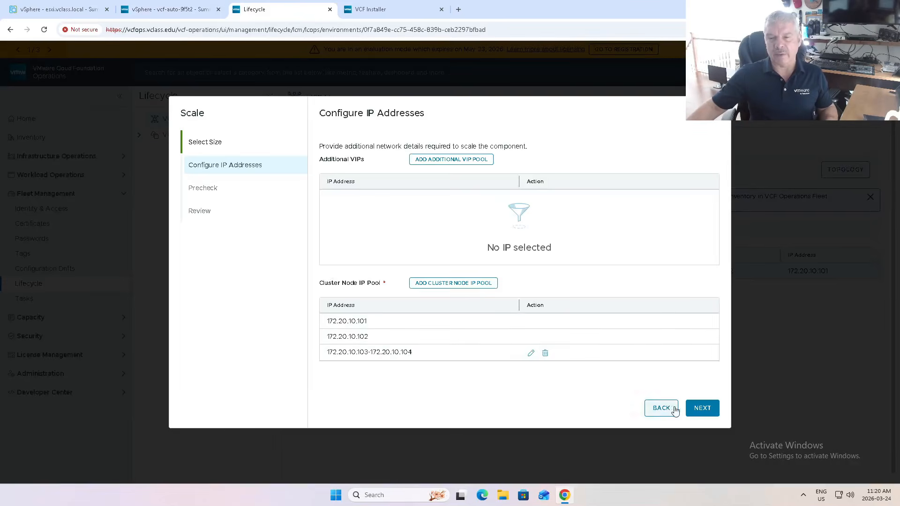
Run the precheck for scaling the automation component and review both pages of its Vertical Scale Up validations.
{"action": "left_click", "coordinate": [698, 409]}
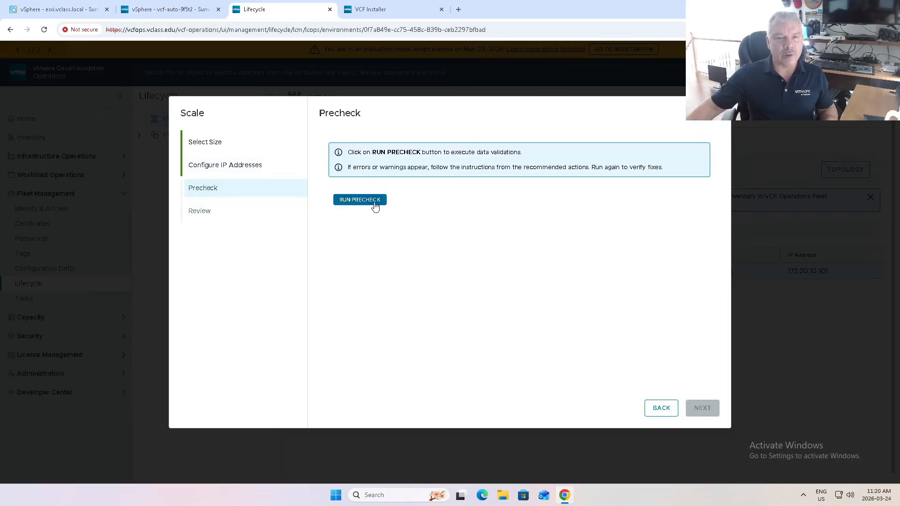
{"action": "left_click", "coordinate": [368, 202]}
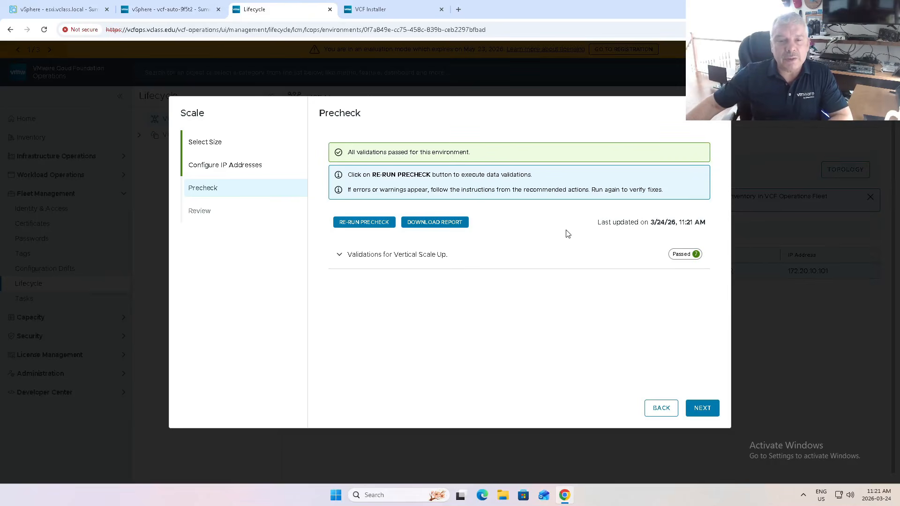
{"action": "left_click", "coordinate": [347, 258]}
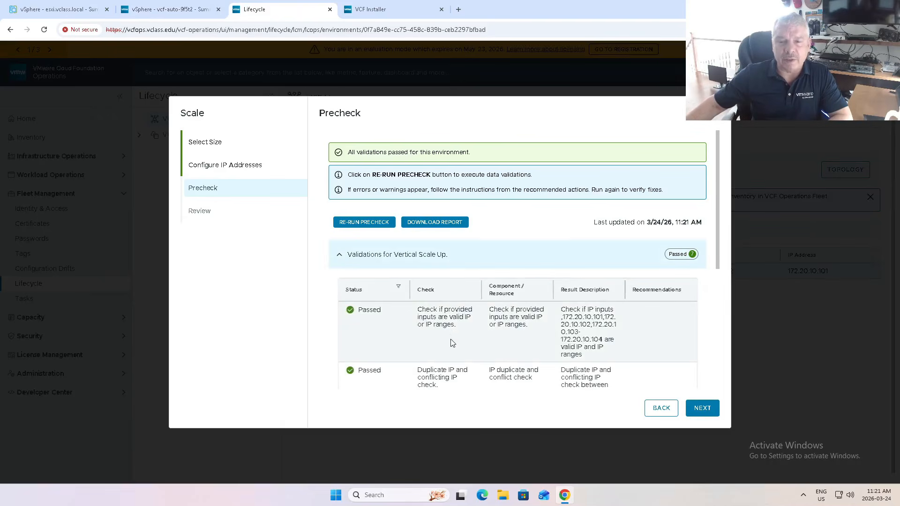
{"action": "scroll", "coordinate": [451, 341], "scroll_direction": "down", "scroll_amount": 5}
{"action": "scroll", "coordinate": [474, 257], "scroll_direction": "up", "scroll_amount": 1}
{"action": "scroll", "coordinate": [474, 257], "scroll_direction": "down", "scroll_amount": 1}
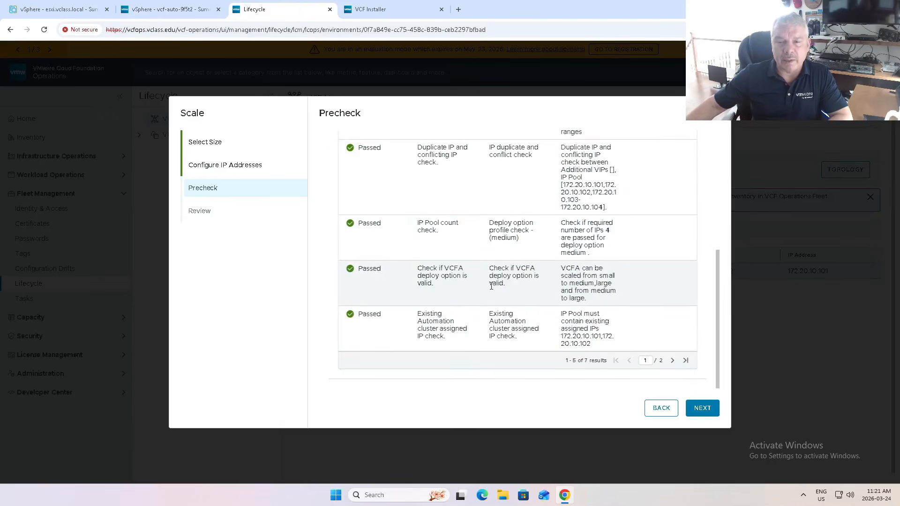
{"action": "left_click", "coordinate": [673, 361]}
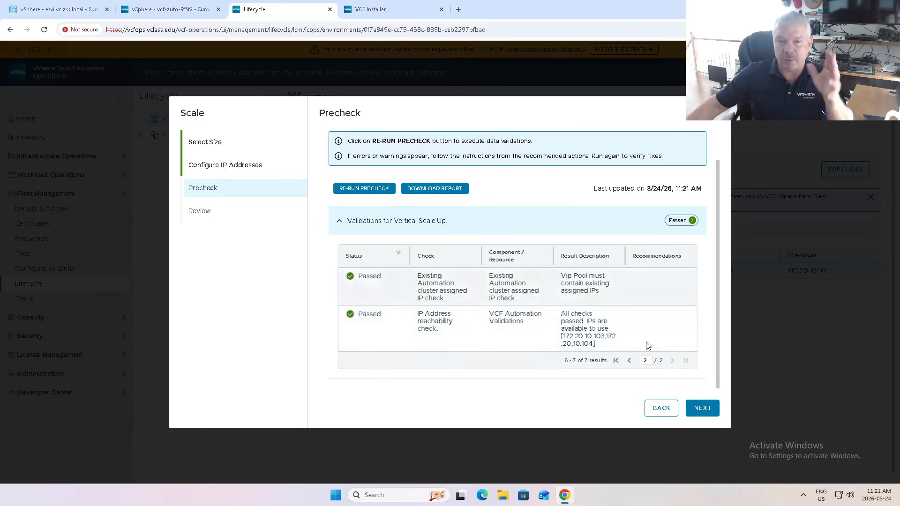
Proceed to the scaling configuration review and submit the Medium deployment request with its cluster node IP pool.
{"action": "left_click", "coordinate": [703, 409]}
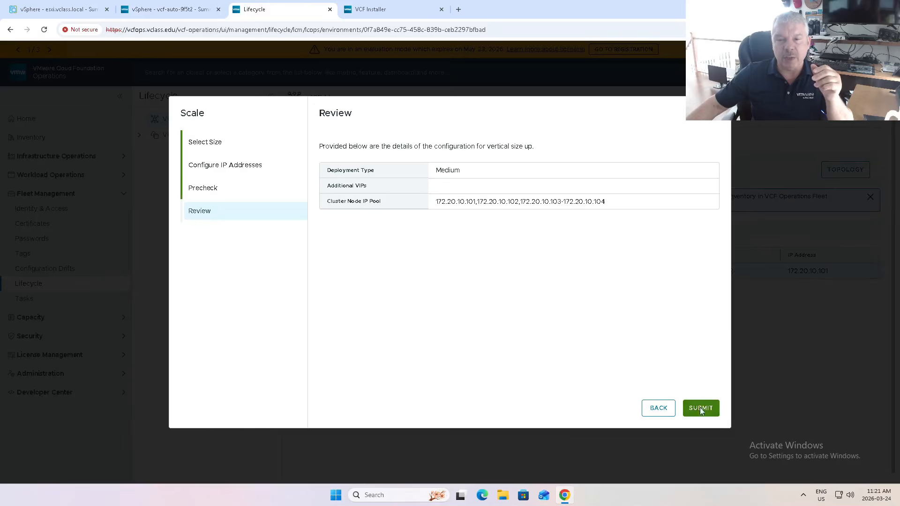
{"action": "left_click", "coordinate": [701, 409]}
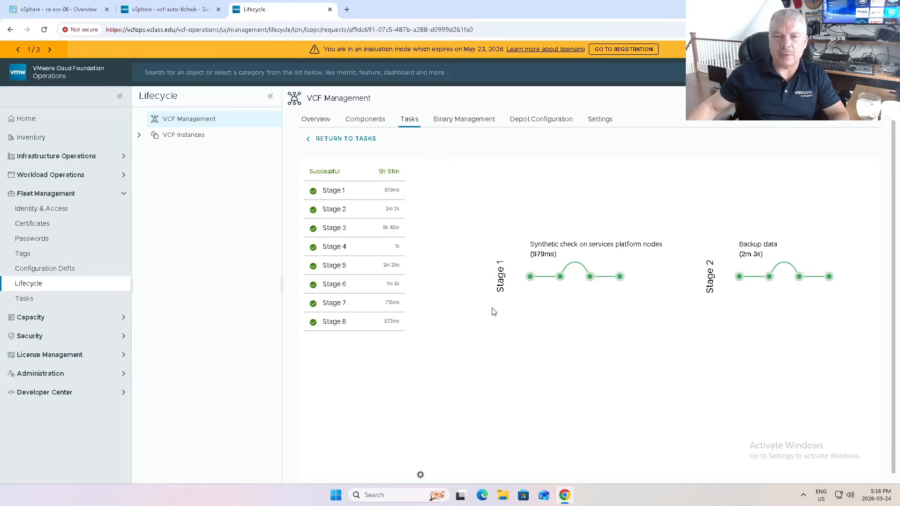
Inspect stages 5 and 4 of the scaling request and check the capacity and usage of host esxi.vclass.local in the vSphere Client.
{"action": "left_click", "coordinate": [333, 266]}
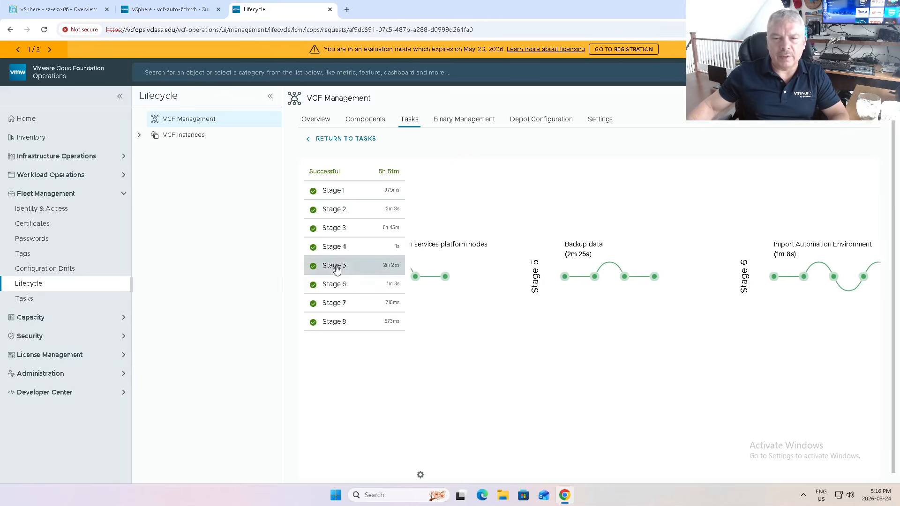
{"action": "left_click", "coordinate": [347, 249]}
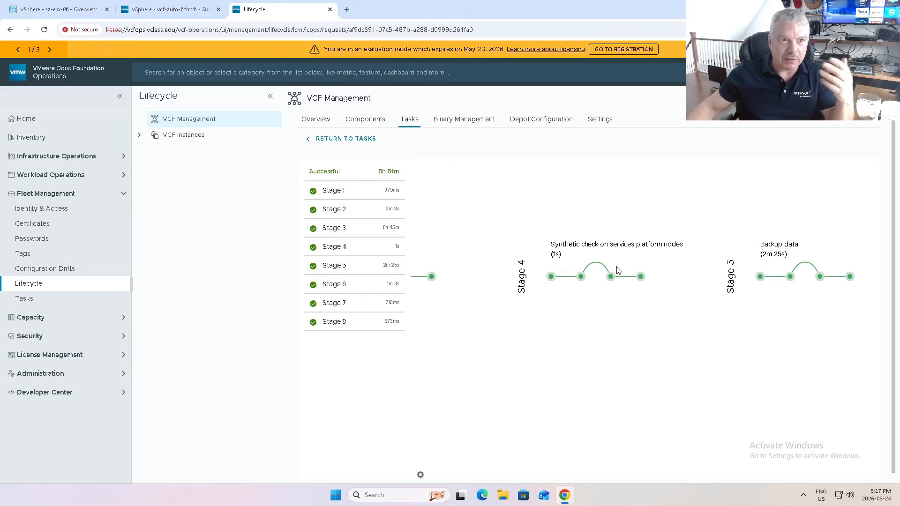
{"action": "left_click", "coordinate": [56, 15]}
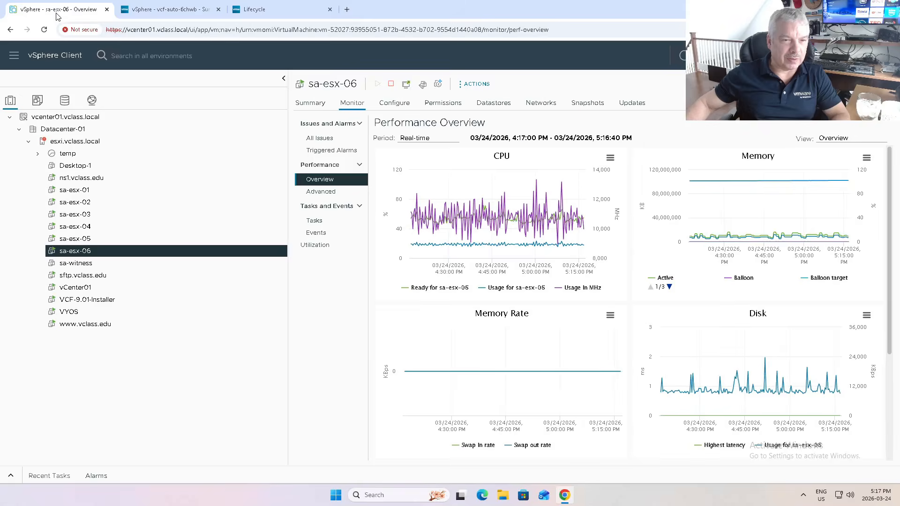
{"action": "left_click", "coordinate": [69, 145]}
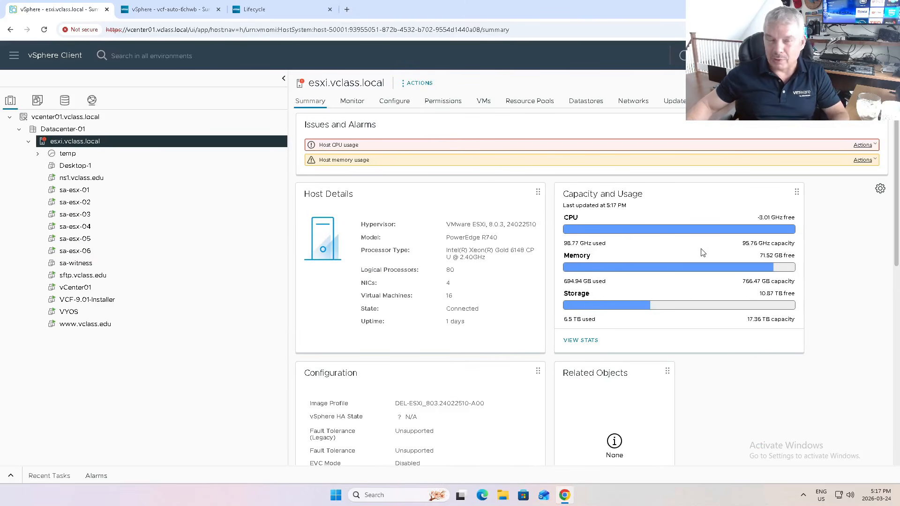
{"action": "left_click", "coordinate": [181, 11]}
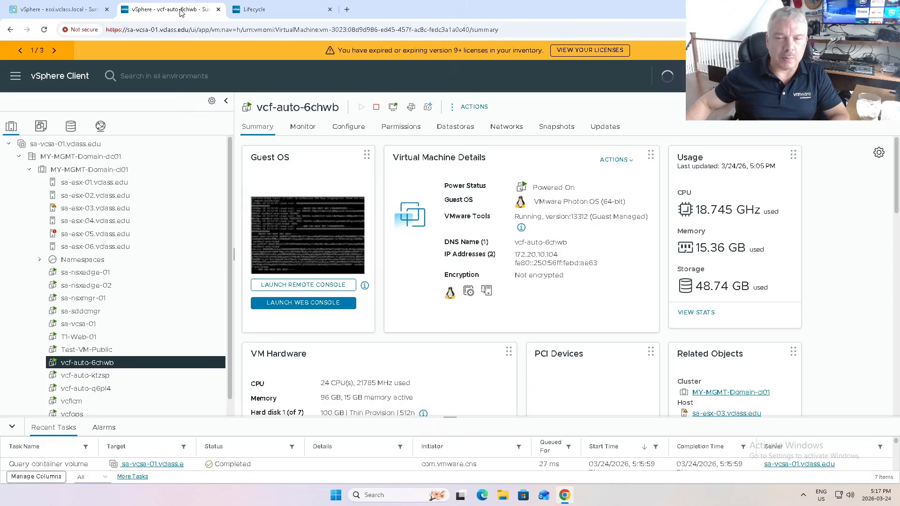
{"action": "left_click", "coordinate": [269, 18]}
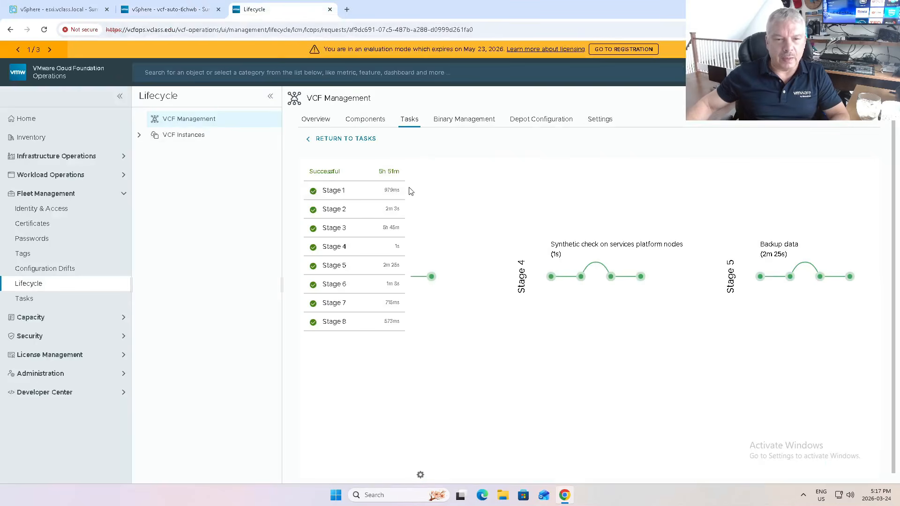
Review the VCF Management task list and view the automation component's VCF Automation Primary nodes.
{"action": "left_click", "coordinate": [409, 119]}
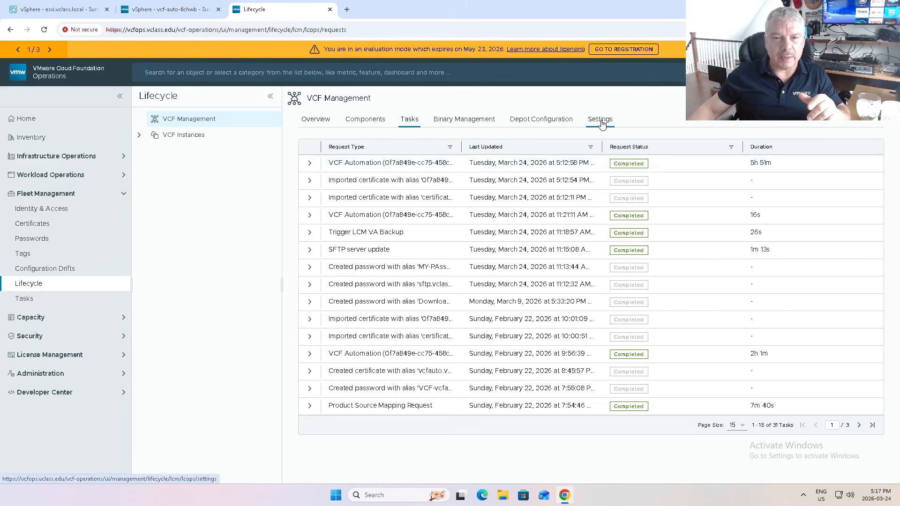
{"action": "left_click", "coordinate": [369, 122]}
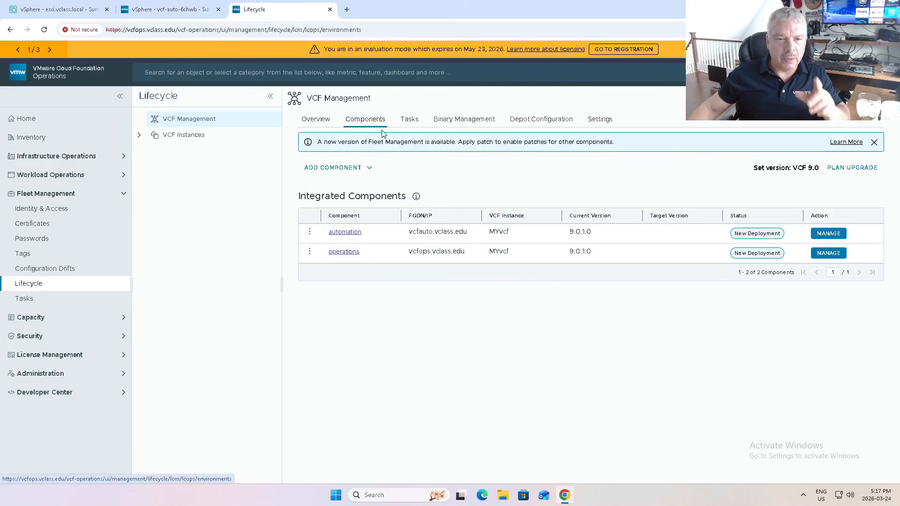
{"action": "left_click", "coordinate": [344, 232]}
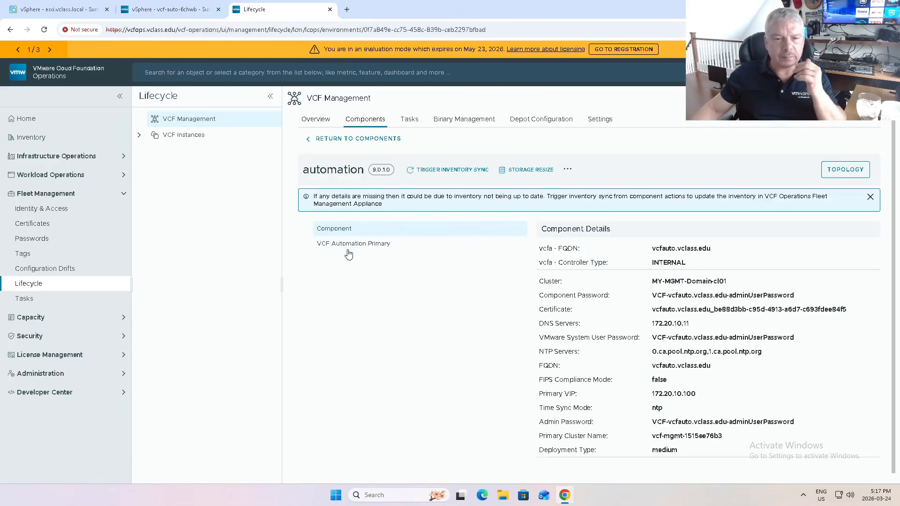
{"action": "left_click", "coordinate": [349, 243]}
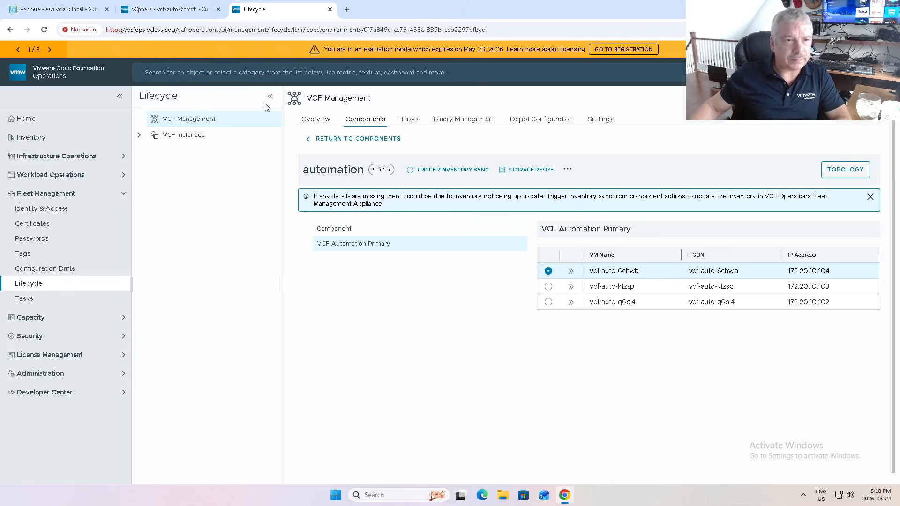
Switch to the sa-vcsa-01 vSphere Client and view the summaries of vcf-auto-ktzsp, vcf-auto-q6pl4 and vcf-auto-6chwb.
{"action": "left_click", "coordinate": [172, 14]}
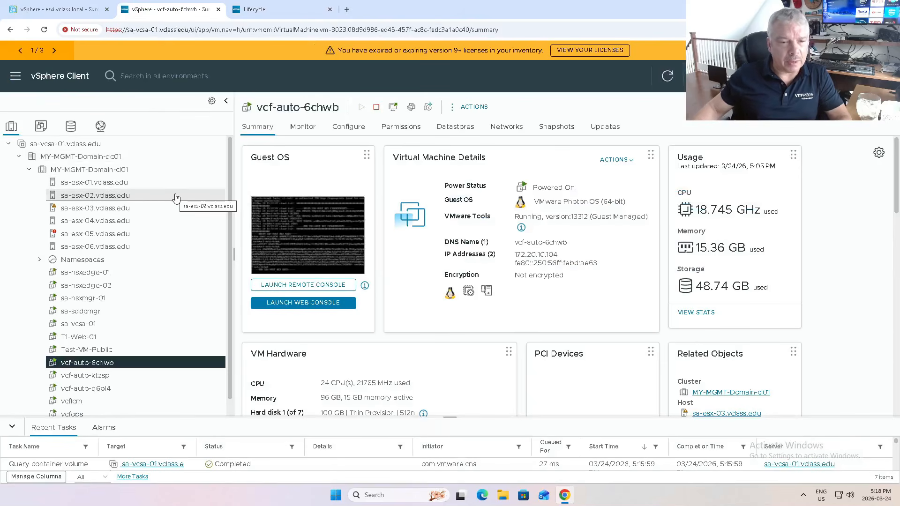
{"action": "scroll", "coordinate": [145, 323], "scroll_direction": "down", "scroll_amount": 1}
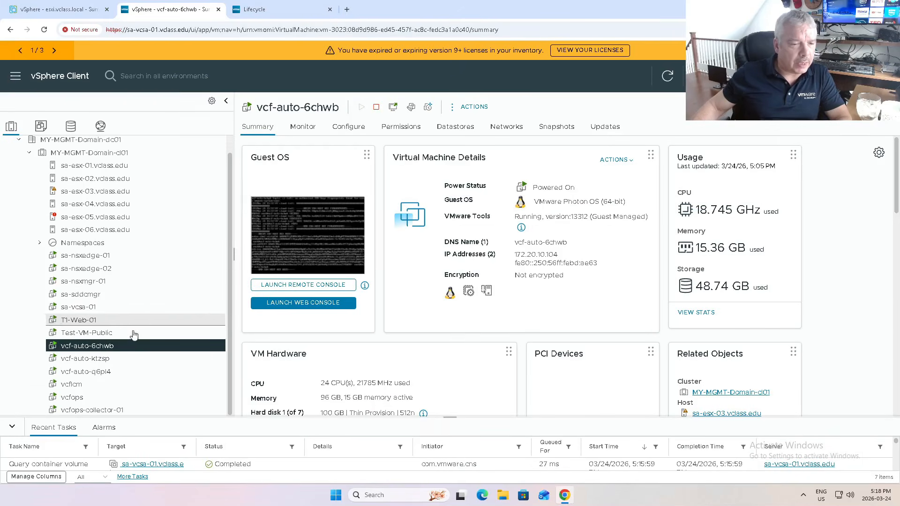
{"action": "left_click", "coordinate": [106, 360]}
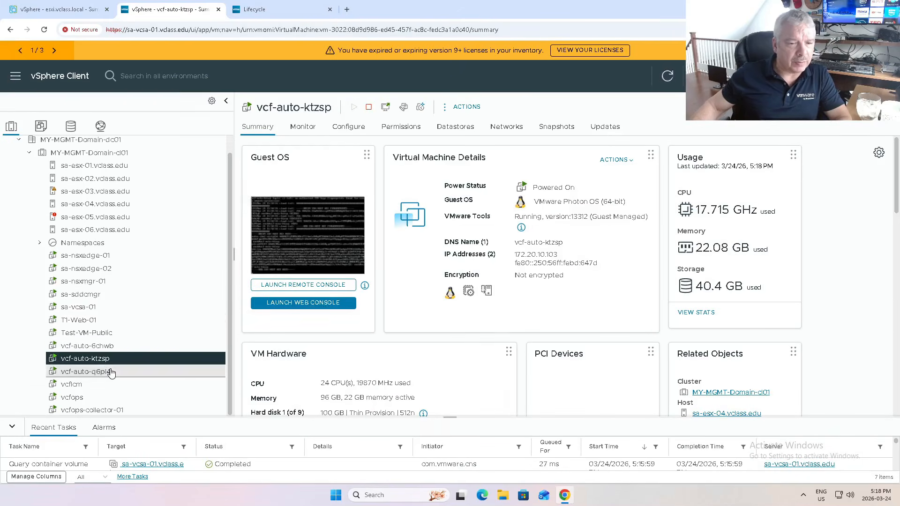
{"action": "left_click", "coordinate": [111, 371]}
{"action": "left_click", "coordinate": [109, 359]}
{"action": "left_click", "coordinate": [108, 348]}
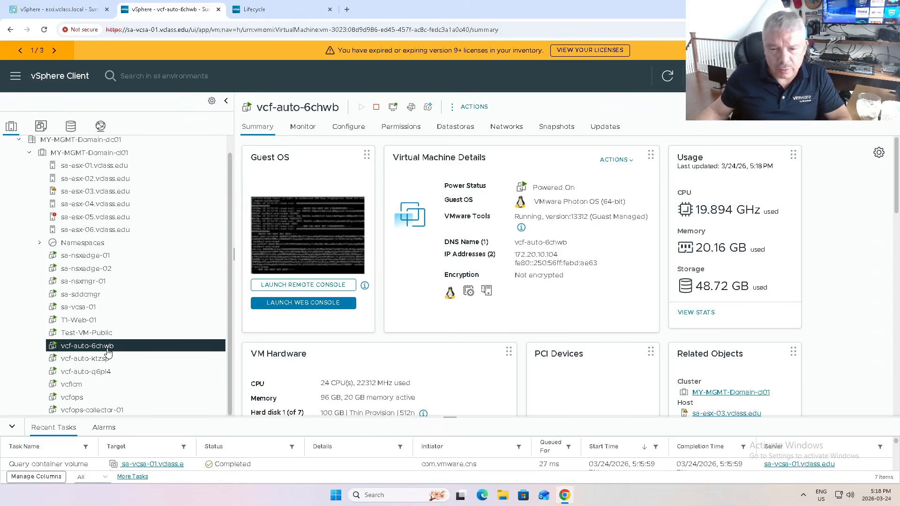
Check the IP addresses in the virtual machine details of vcf-auto-6chwb, vcf-auto-ktzsp and vcf-auto-q6pl4.
{"action": "double_click", "coordinate": [539, 255]}
{"action": "left_click", "coordinate": [170, 357]}
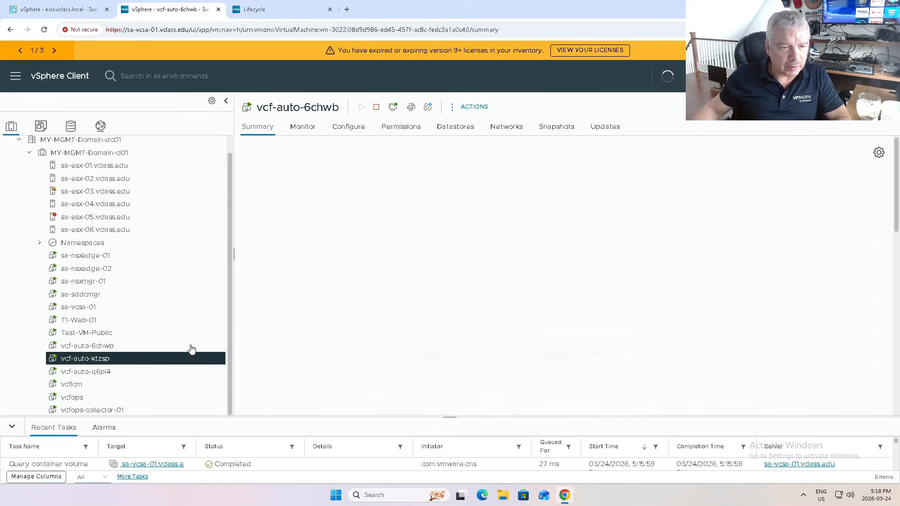
{"action": "left_click", "coordinate": [160, 371]}
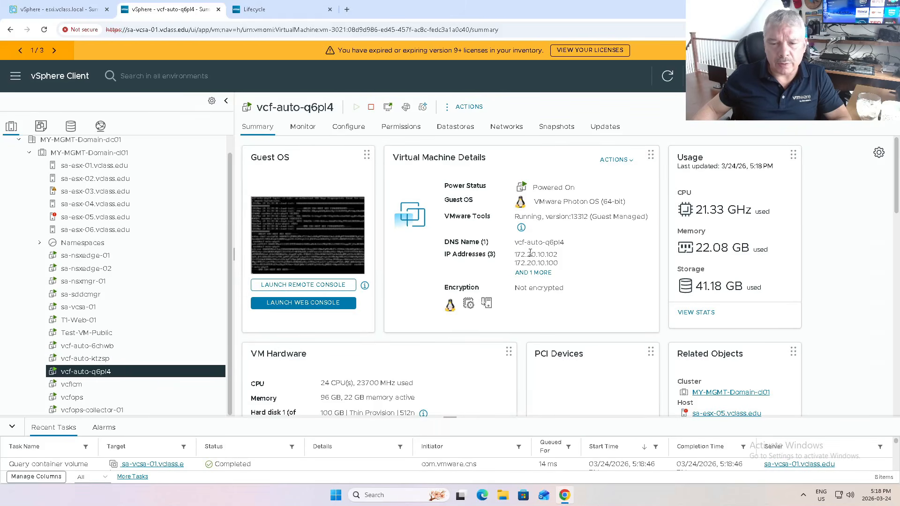
{"action": "double_click", "coordinate": [531, 254]}
{"action": "double_click", "coordinate": [528, 263]}
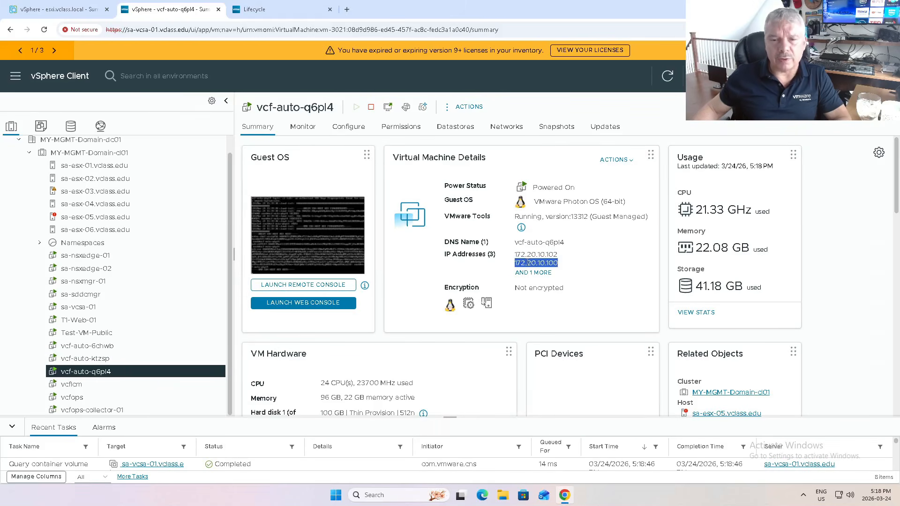